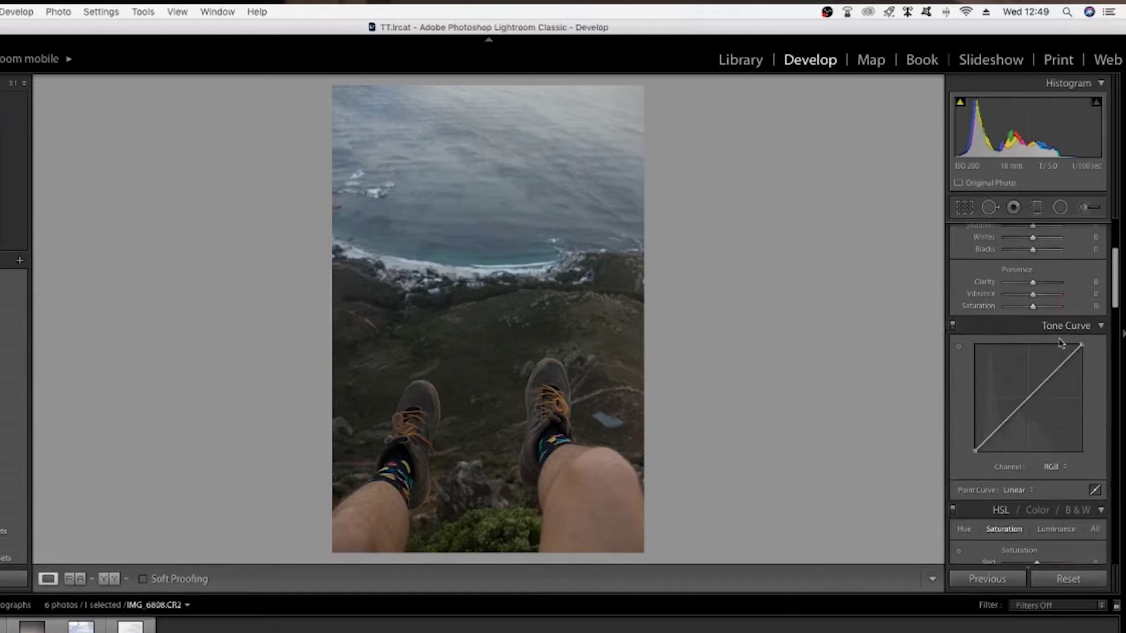
Add quarter, middle and three-quarter points to the RGB tone curve and raise the middle point to brighten the midtones.
scroll(1037, 340, "up", 3)
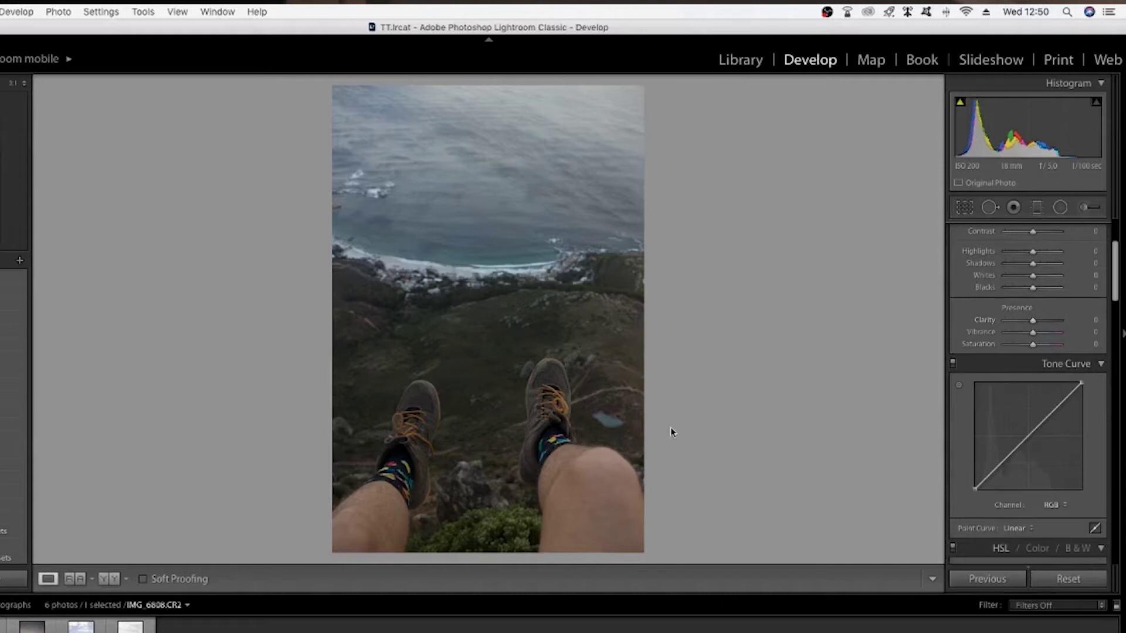
left_click(1000, 463)
left_click(1029, 438)
left_click(1056, 410)
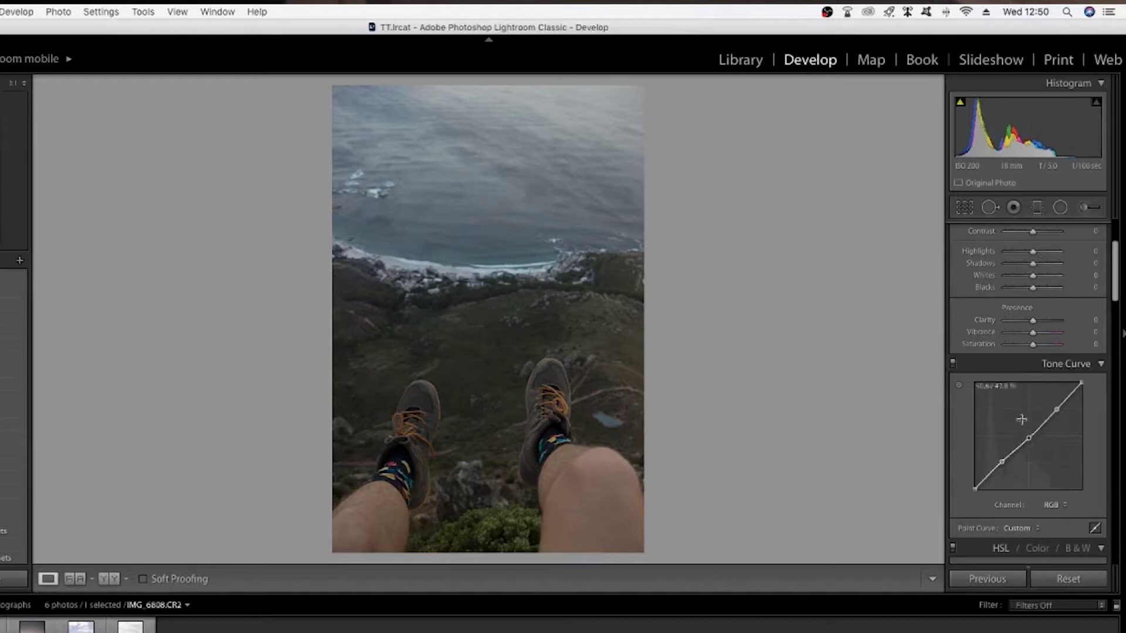
left_click_drag(1029, 440, 1024, 431)
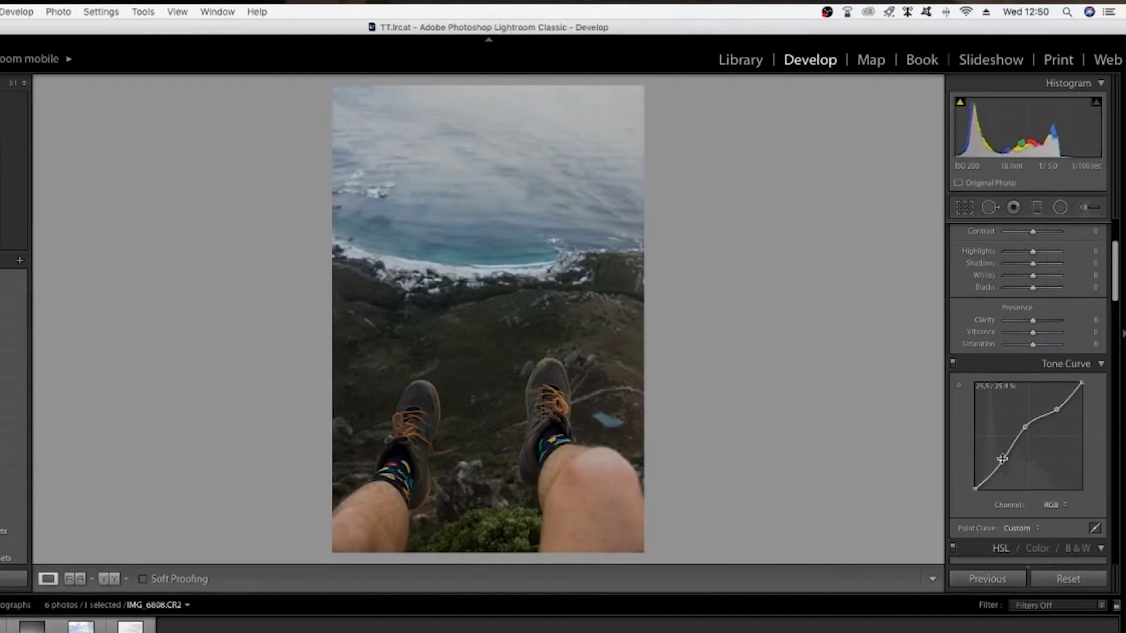
Lower the tone curve's shadow point, lift the black endpoint slightly with an extra point beside it, and fine-tune the highlight point.
left_click_drag(1005, 464, 1005, 466)
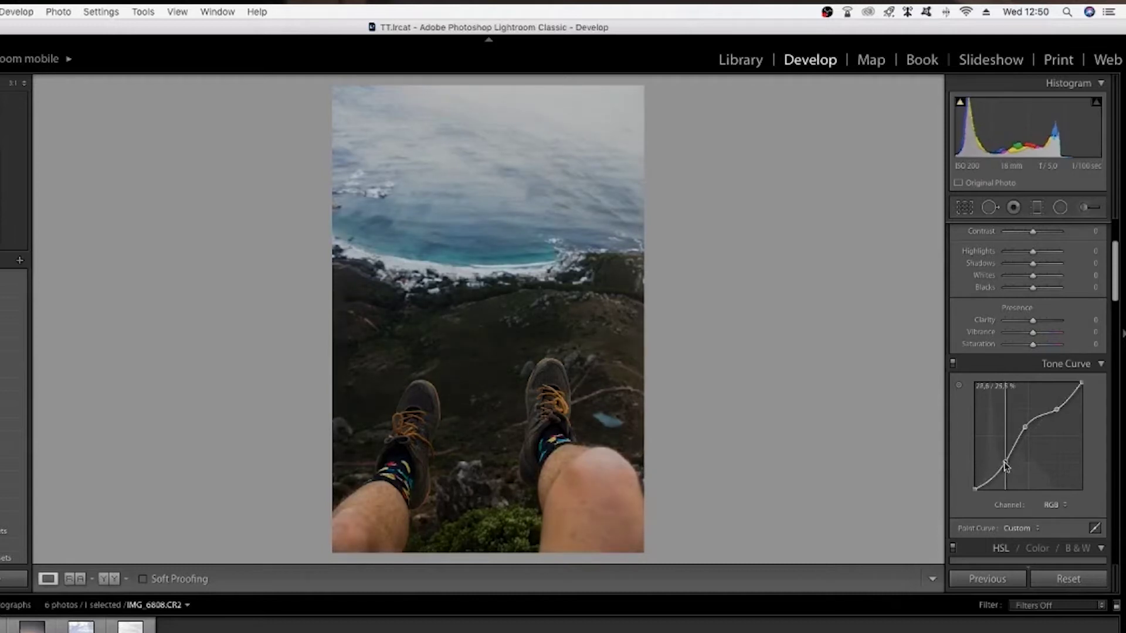
left_click_drag(1006, 466, 1006, 465)
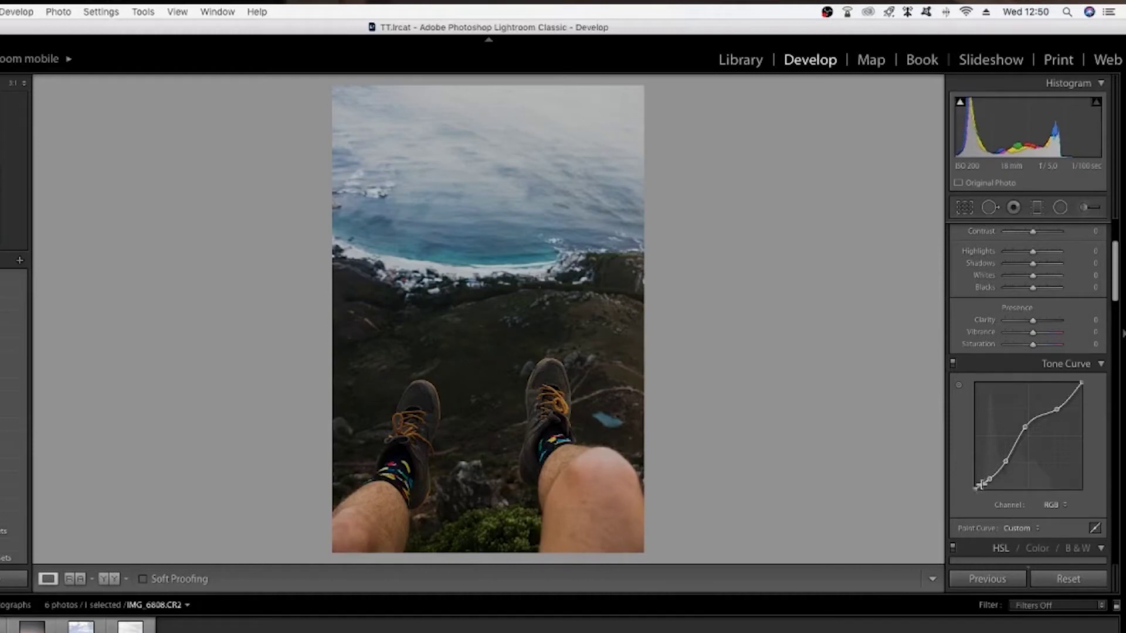
left_click_drag(974, 489, 1005, 463)
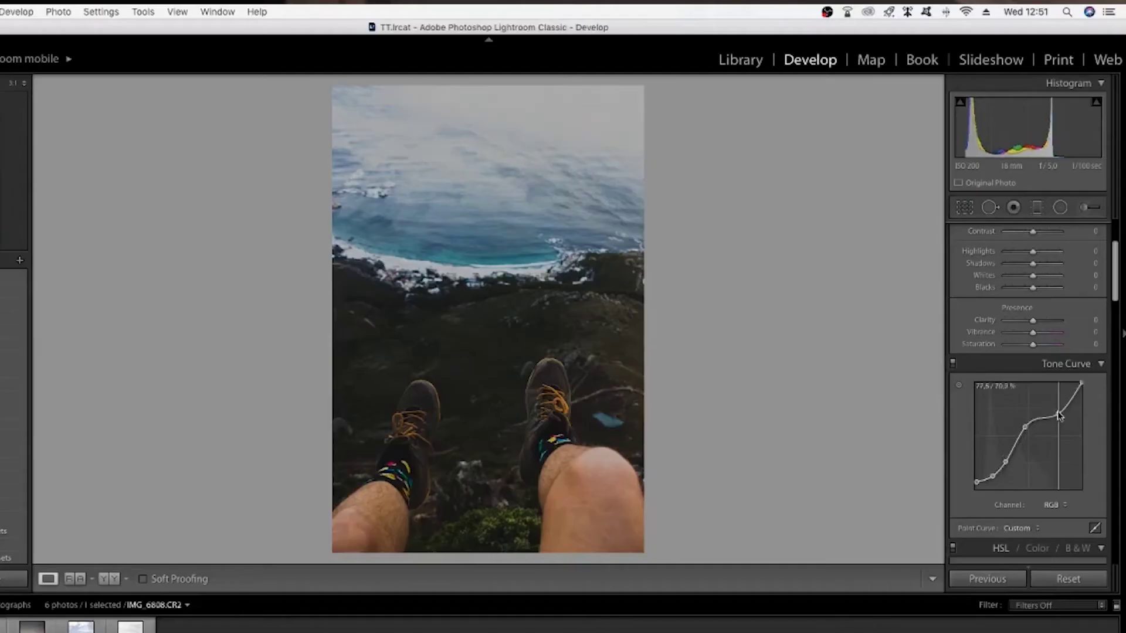
left_click_drag(1058, 417, 1057, 410)
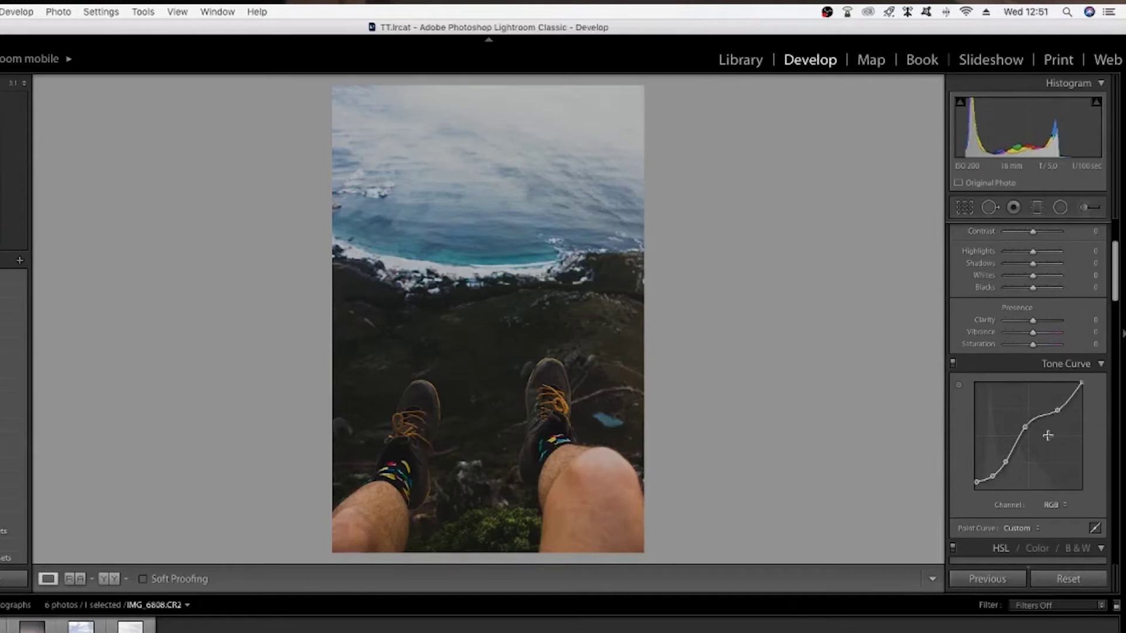
Set Highlights to −36, Shadows to +32, Whites to +25, Blacks to −29, Contrast to +5 and Exposure to +0.25.
scroll(1038, 351, "up", 3)
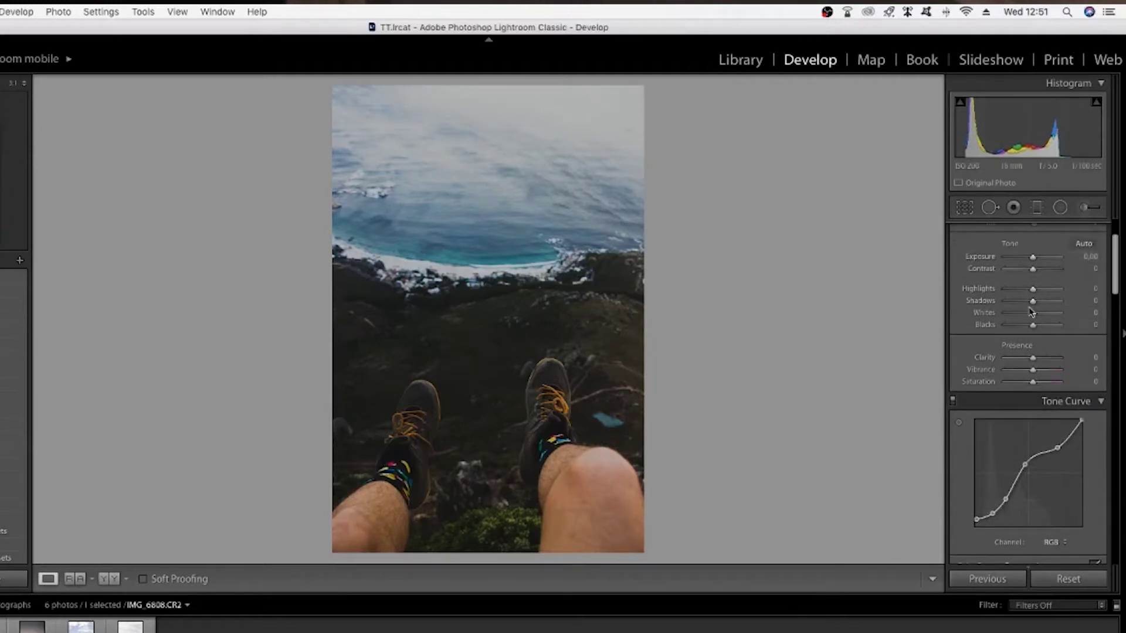
mouse_move(1034, 307)
left_mouse_down()
mouse_move(1030, 292)
mouse_move(1035, 299)
mouse_move(1002, 302)
mouse_move(1026, 301)
left_mouse_up()
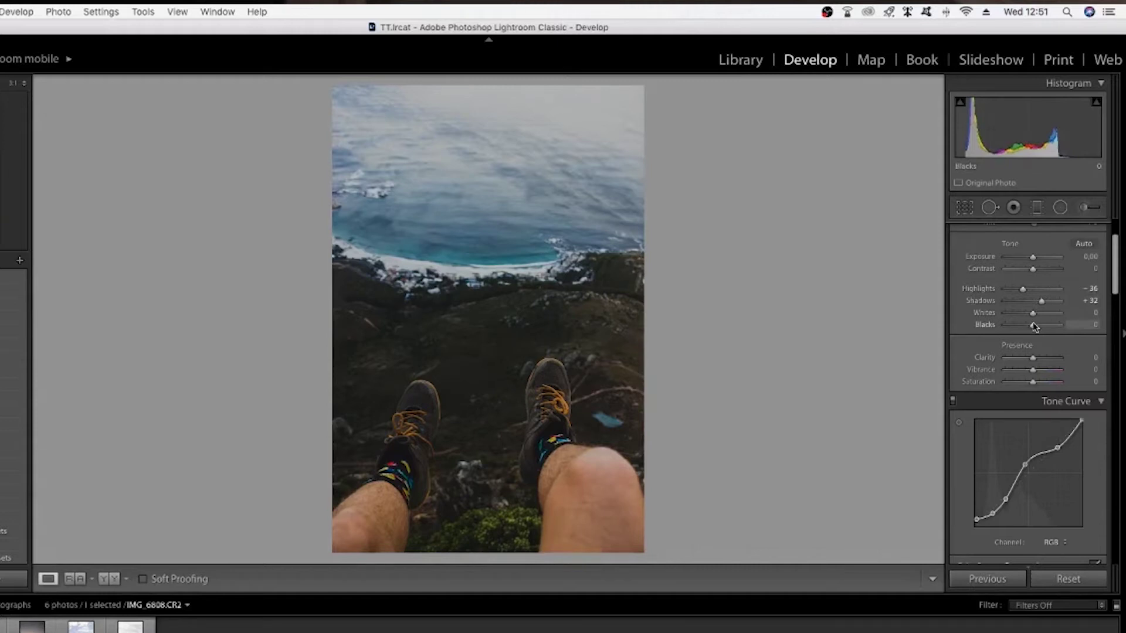
left_click_drag(1034, 326, 1040, 317)
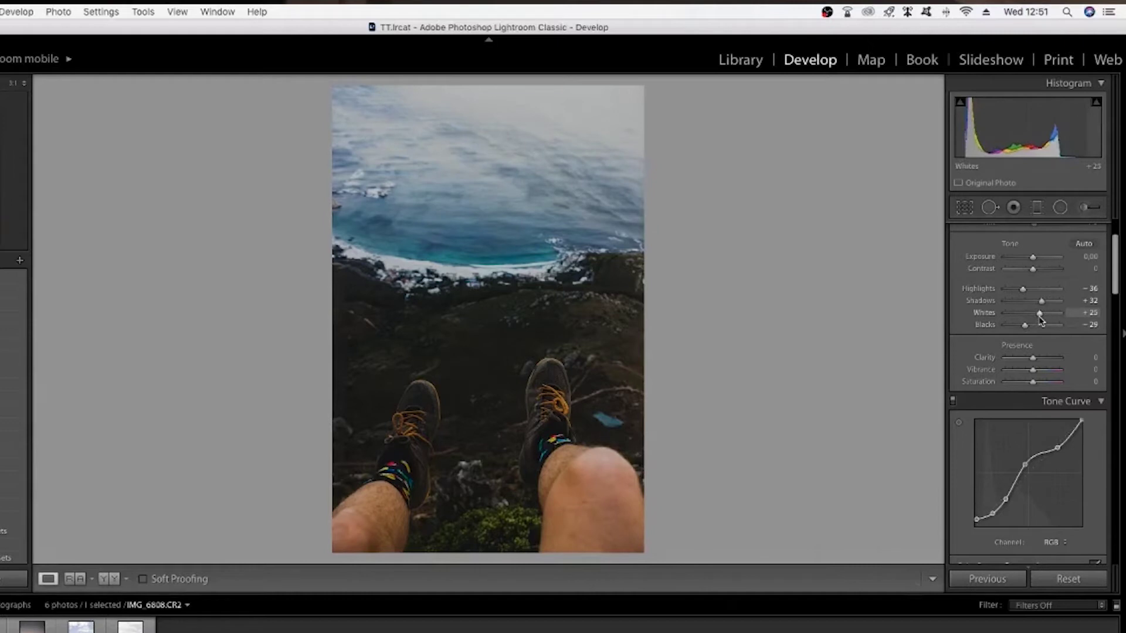
left_click_drag(1032, 270, 1034, 262)
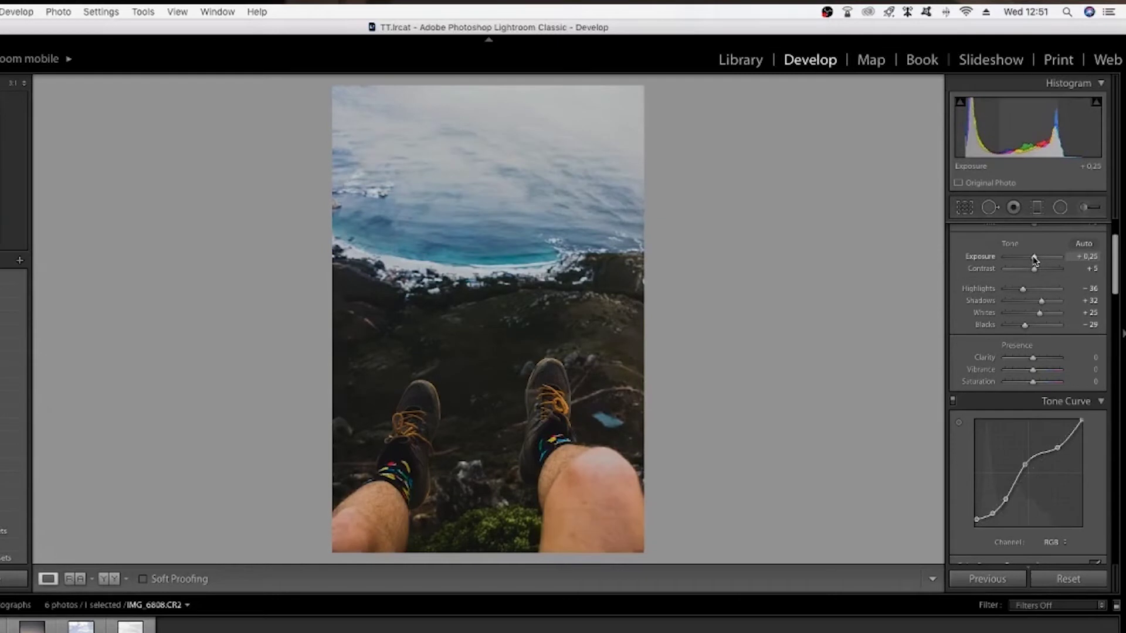
Compare the photo before and after, and reduce Vibrance to −10 and Saturation to about −3.
scroll(976, 391, "down", 1)
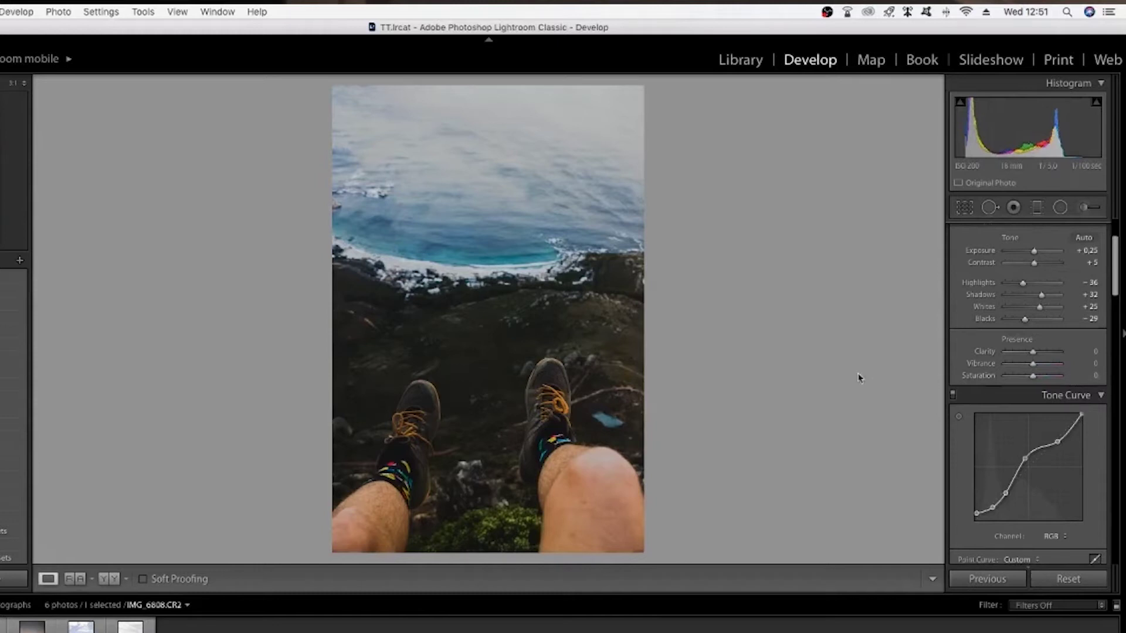
key("y")
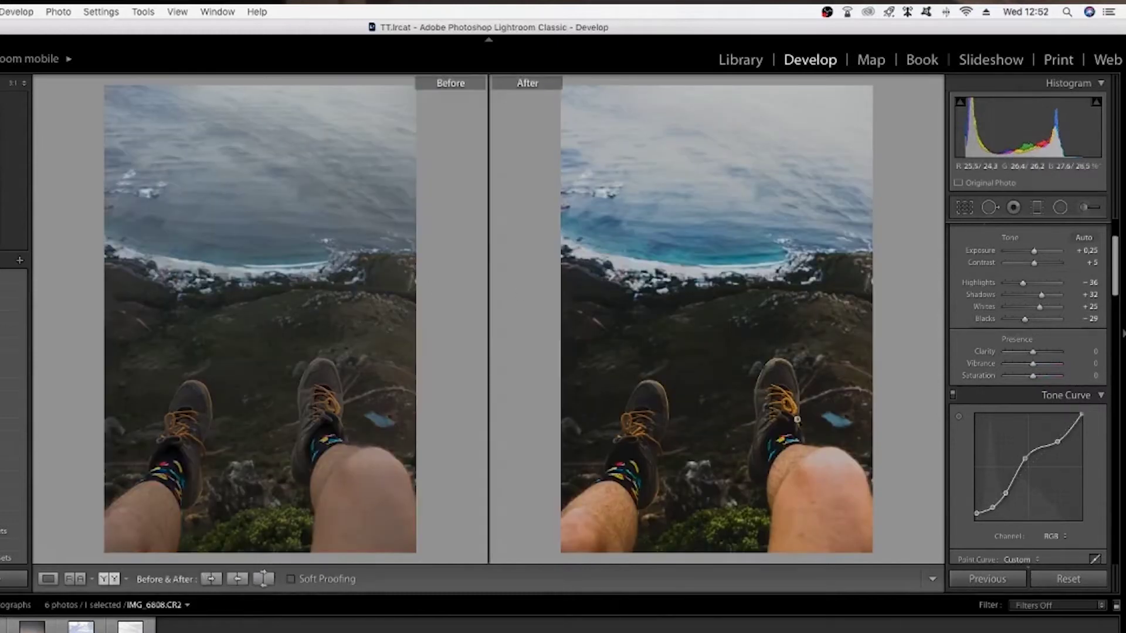
key("y")
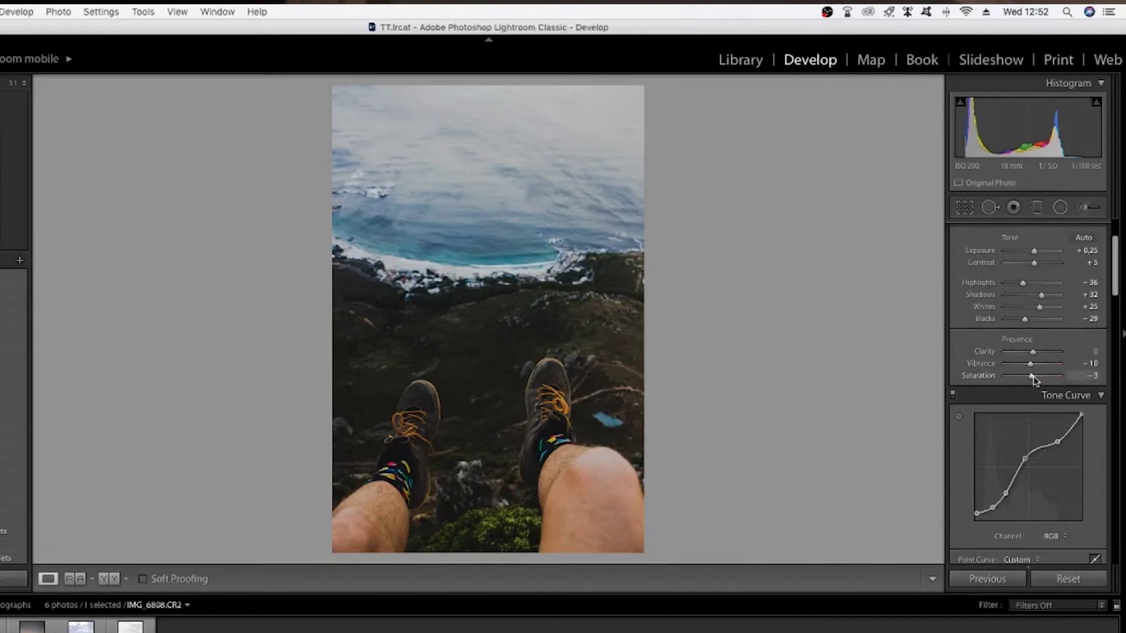
Set the HSL saturation to Orange −10, Yellow −14, Aqua +24 and Blue +16 with Red at 0, and compare with the original.
scroll(1027, 432, "down", 5)
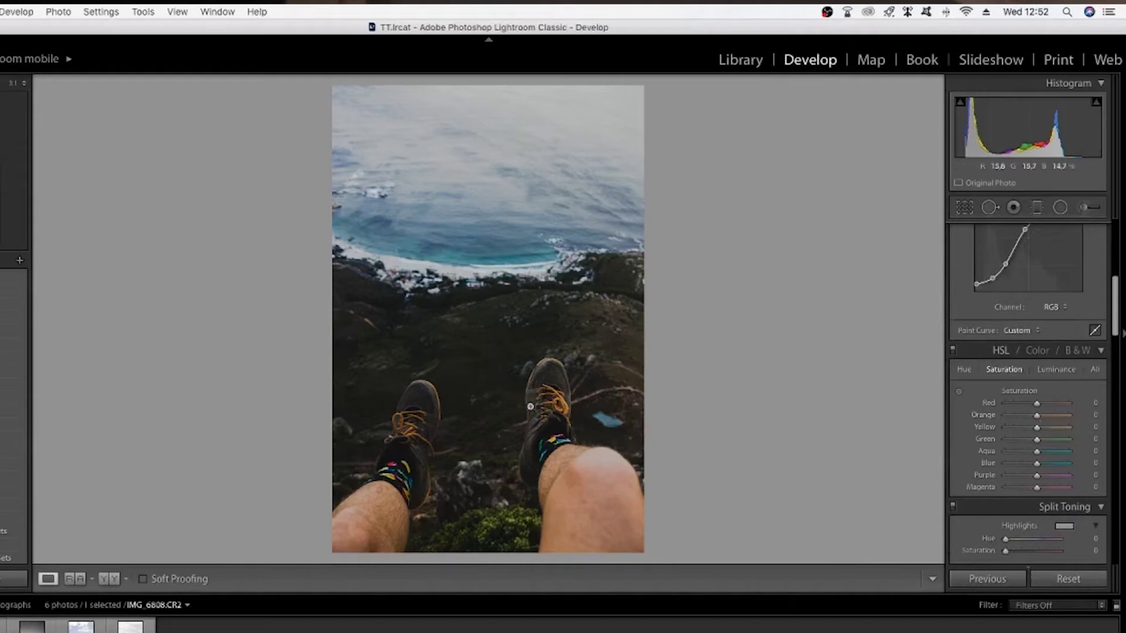
mouse_move(1036, 427)
left_mouse_down()
mouse_move(1049, 431)
mouse_move(1029, 429)
left_mouse_up()
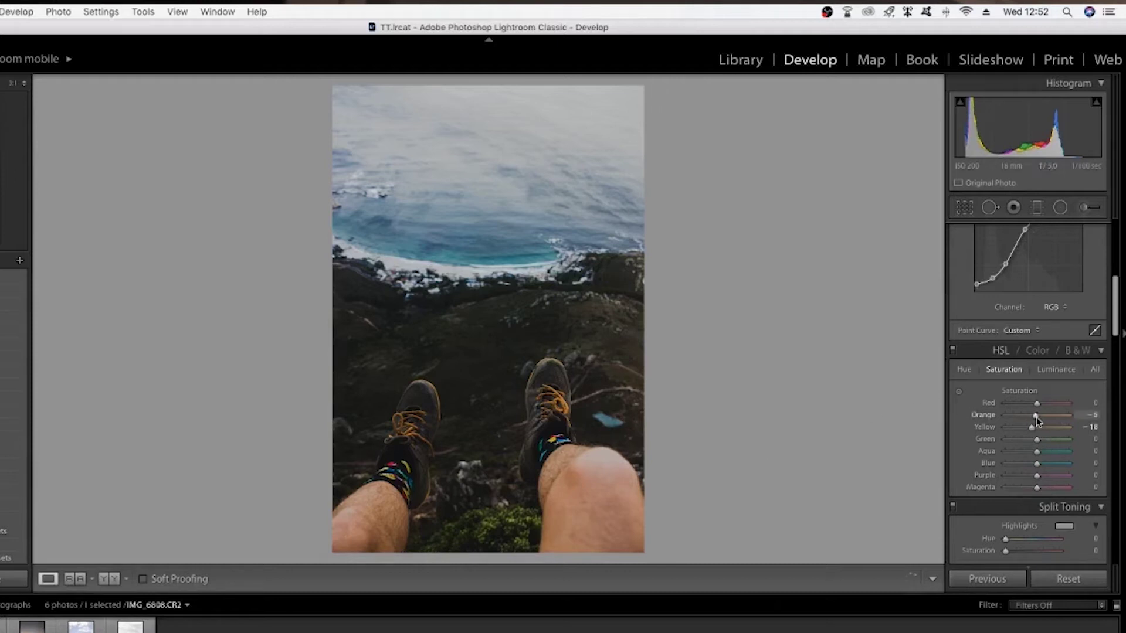
left_click_drag(1035, 421, 1032, 420)
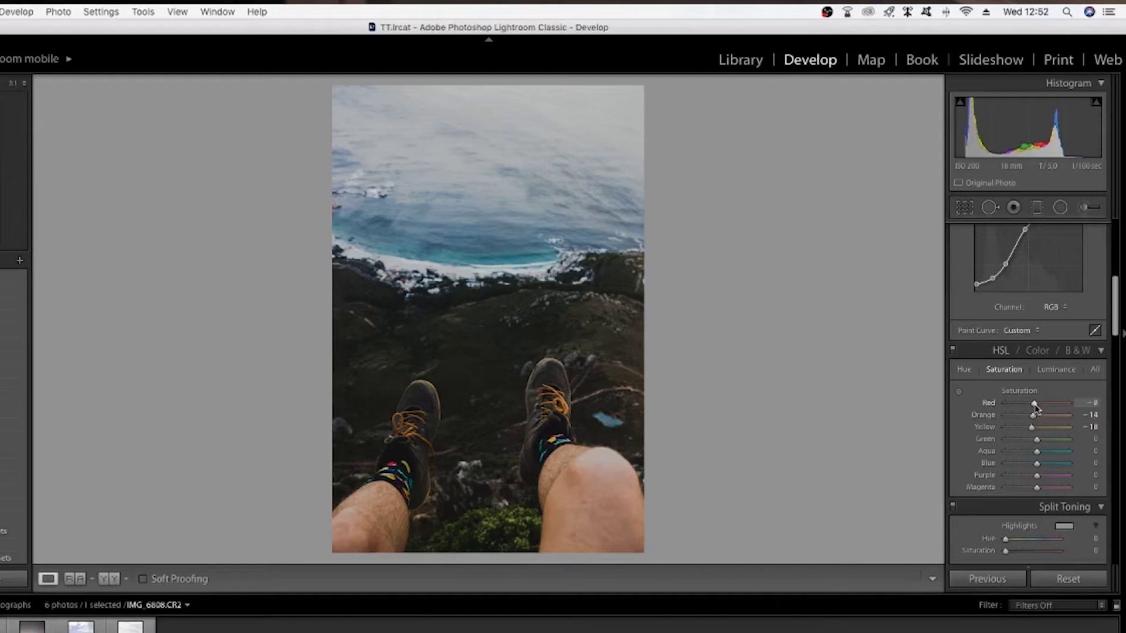
double_click(1035, 404)
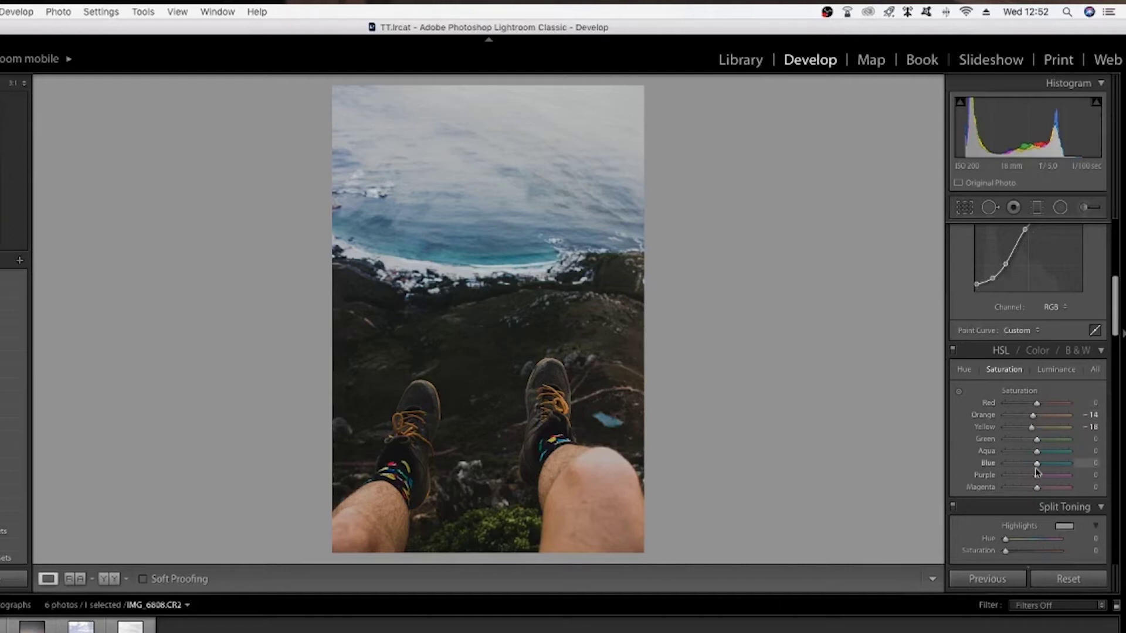
left_click_drag(1037, 454, 1042, 466)
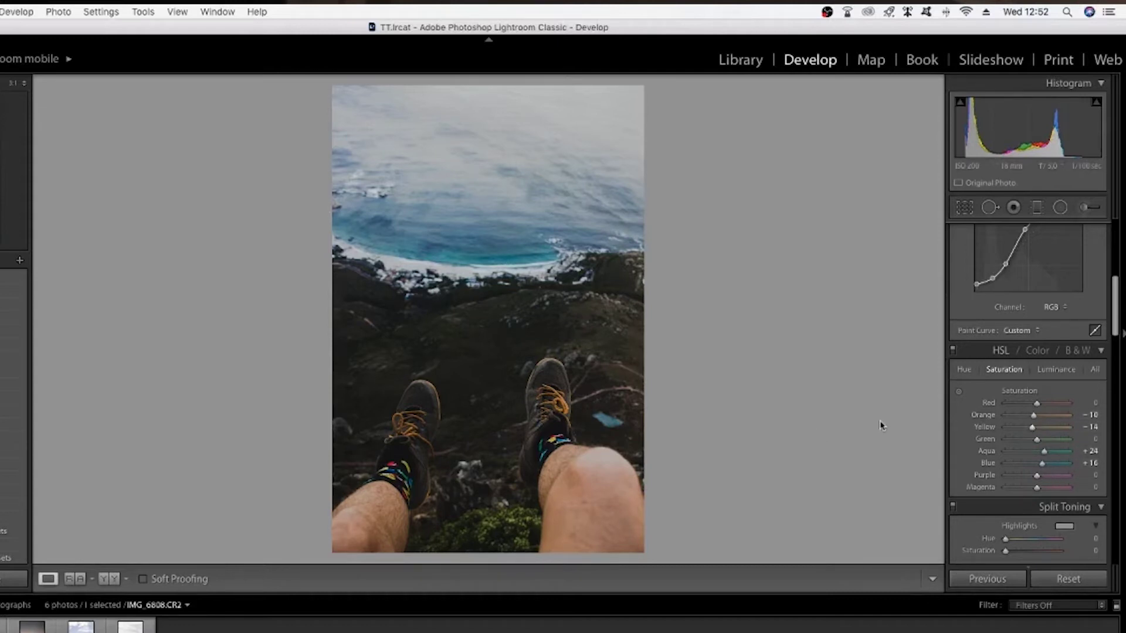
key("y")
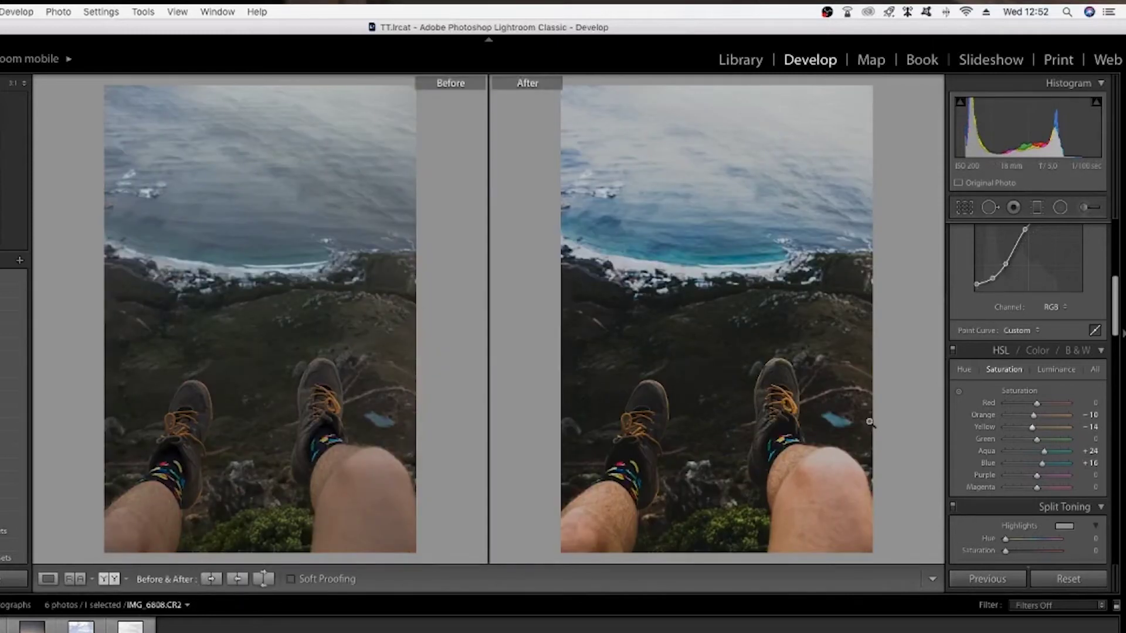
key("y")
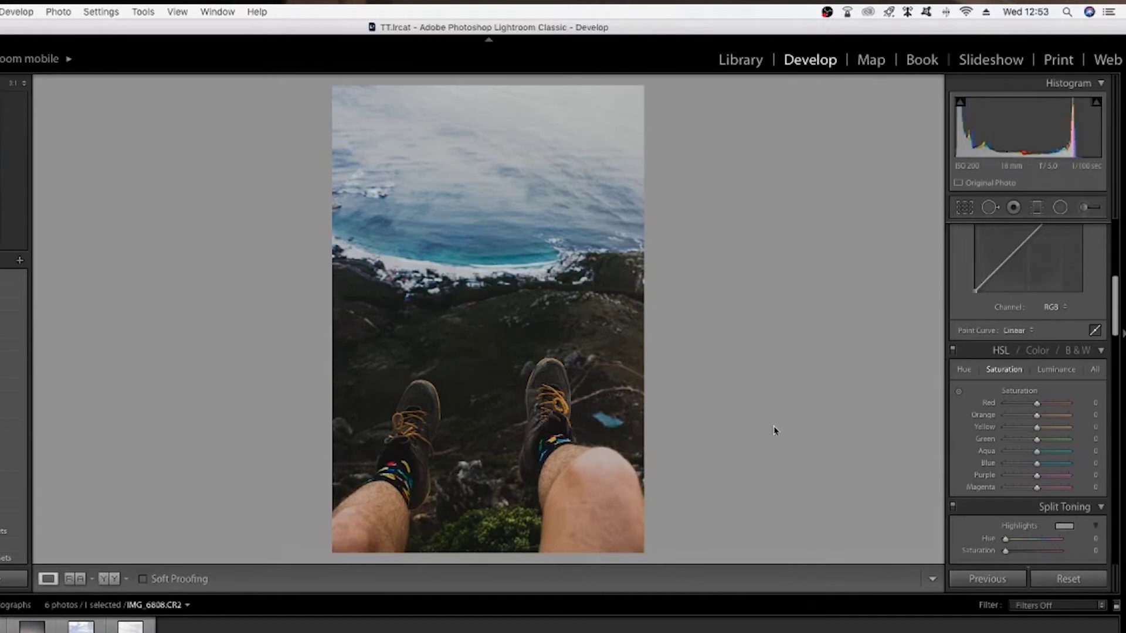
Switch to the cloudy sky photo 865A9780.CR2, add three points to its RGB tone curve and raise the middle one.
key("Right")
key("Right")
key("Left")
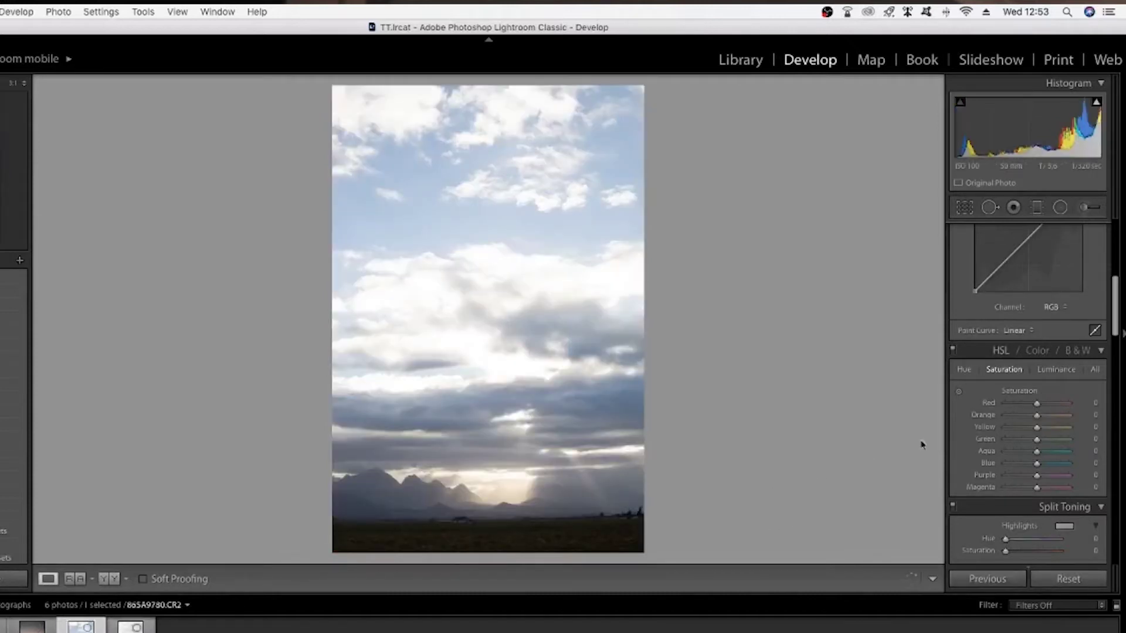
scroll(1027, 414, "up", 3)
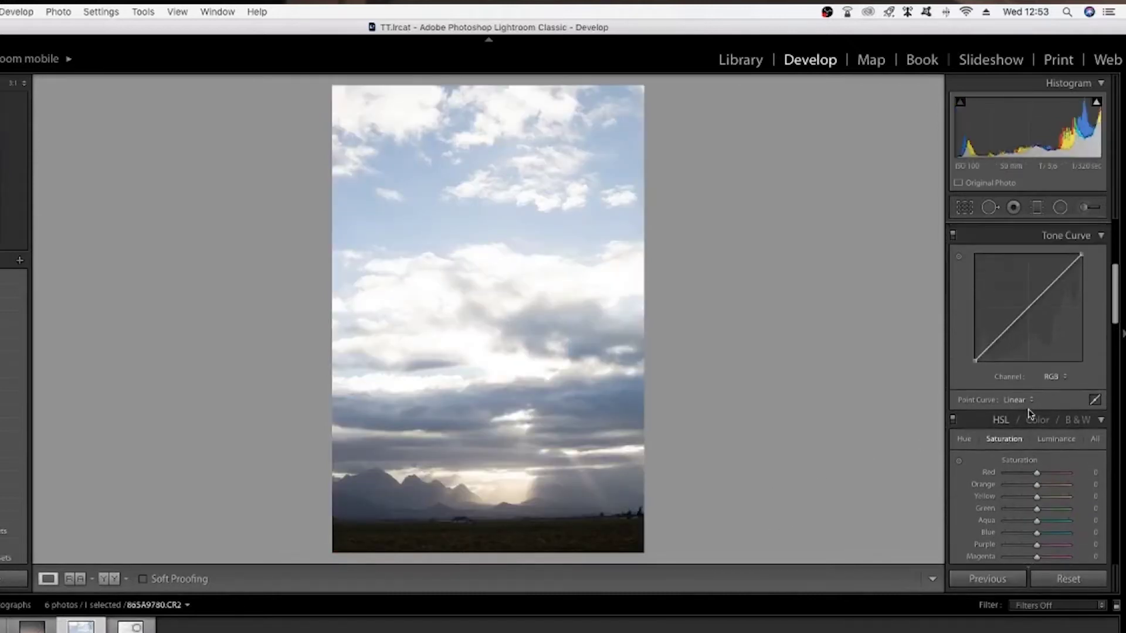
scroll(1027, 414, "up", 3)
left_click(1000, 403)
left_click(1054, 349)
left_click(1027, 376)
left_click_drag(1027, 377, 1027, 368)
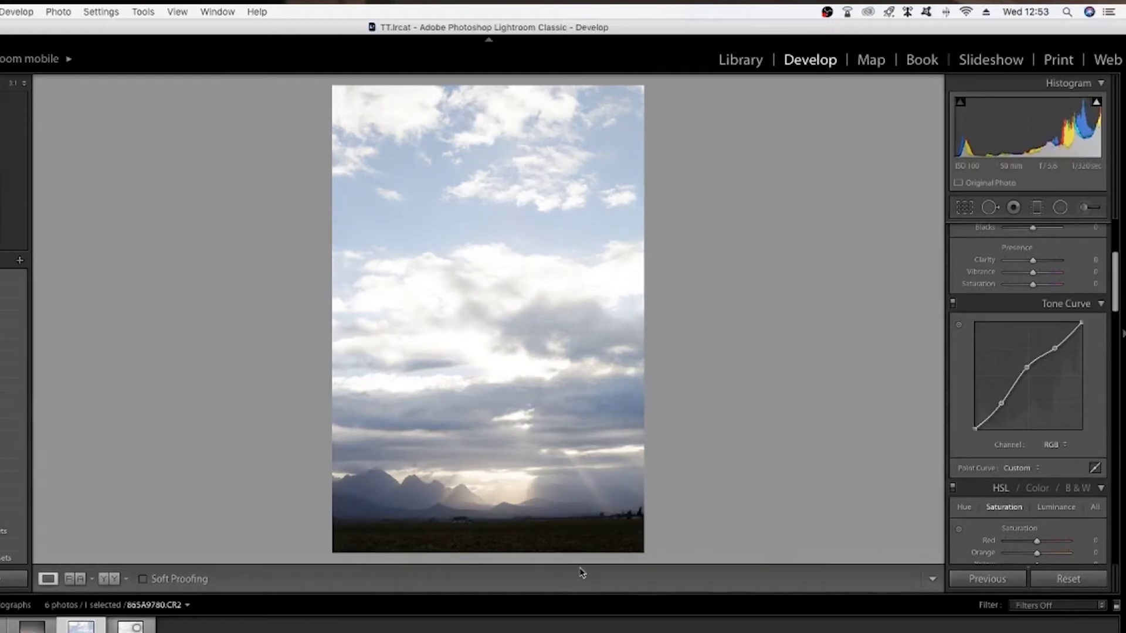
Lower the sky photo's shadow curve point, lift the black endpoint with an added point, and pull the highlight point and white endpoint slightly down.
left_click_drag(1001, 404, 1005, 410)
mouse_move(994, 422)
left_mouse_down()
mouse_move(975, 423)
mouse_move(994, 419)
left_mouse_up()
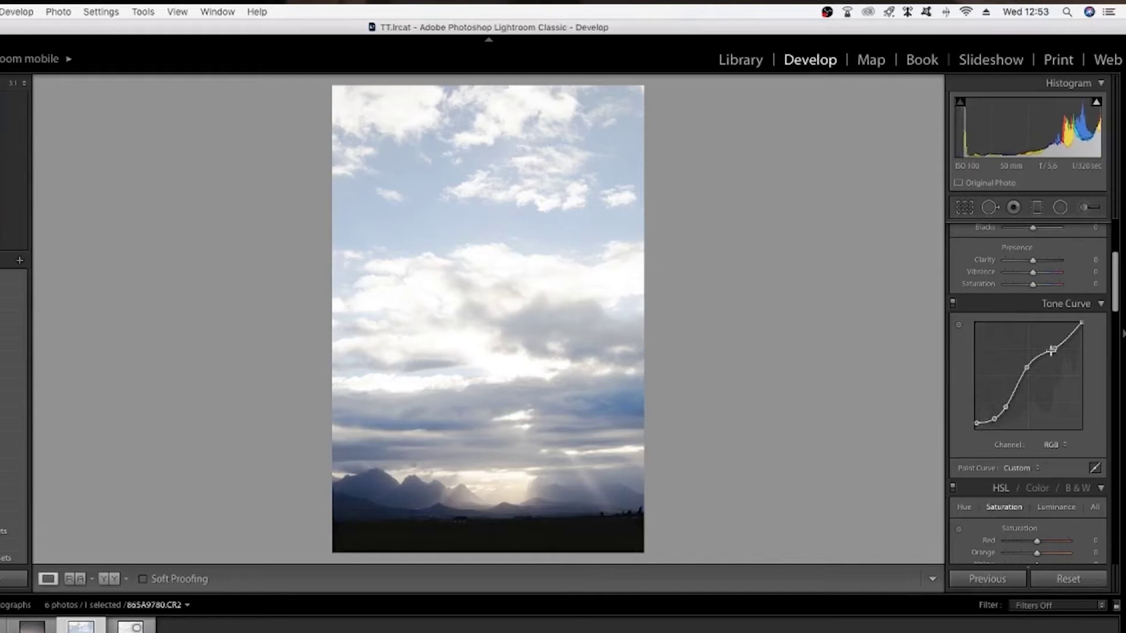
mouse_move(1054, 348)
left_mouse_down()
mouse_move(1082, 324)
mouse_move(1058, 352)
left_mouse_up()
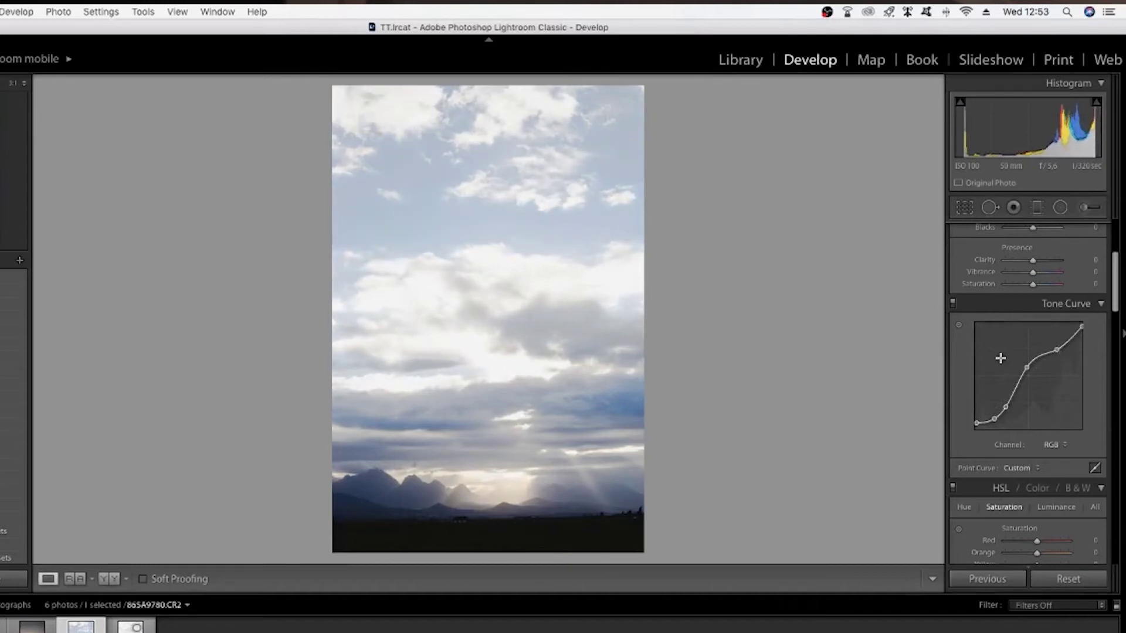
Set the sky photo's Blacks to −40, Shadows to −19, Highlights to +28, Whites to +24 and Contrast to +12.
scroll(1000, 357, "up", 5)
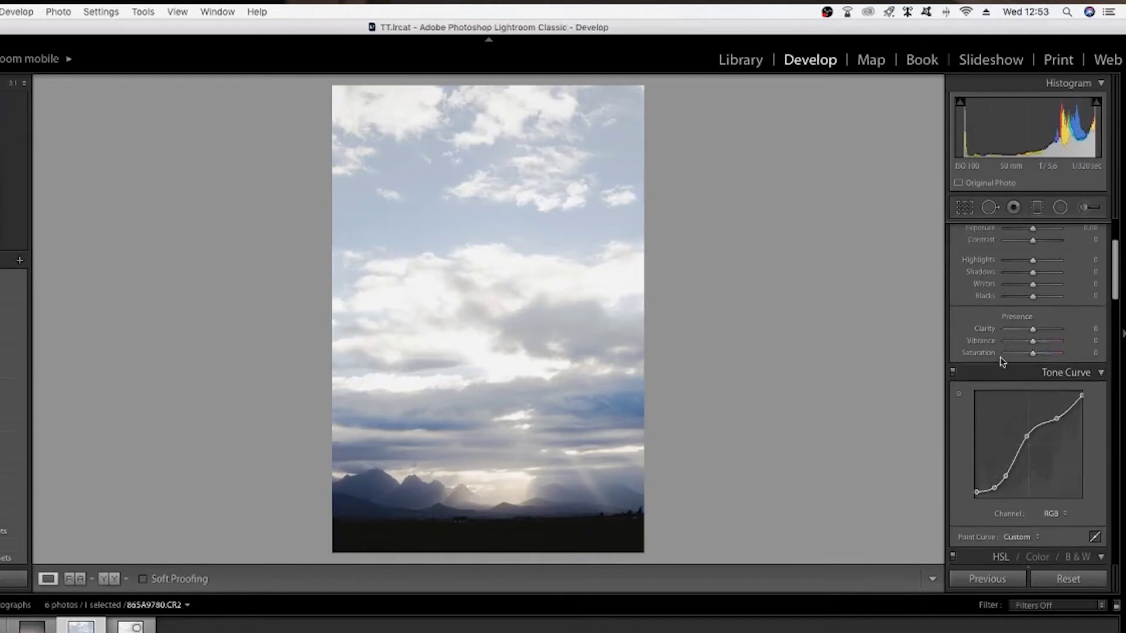
left_click_drag(1033, 299, 1023, 299)
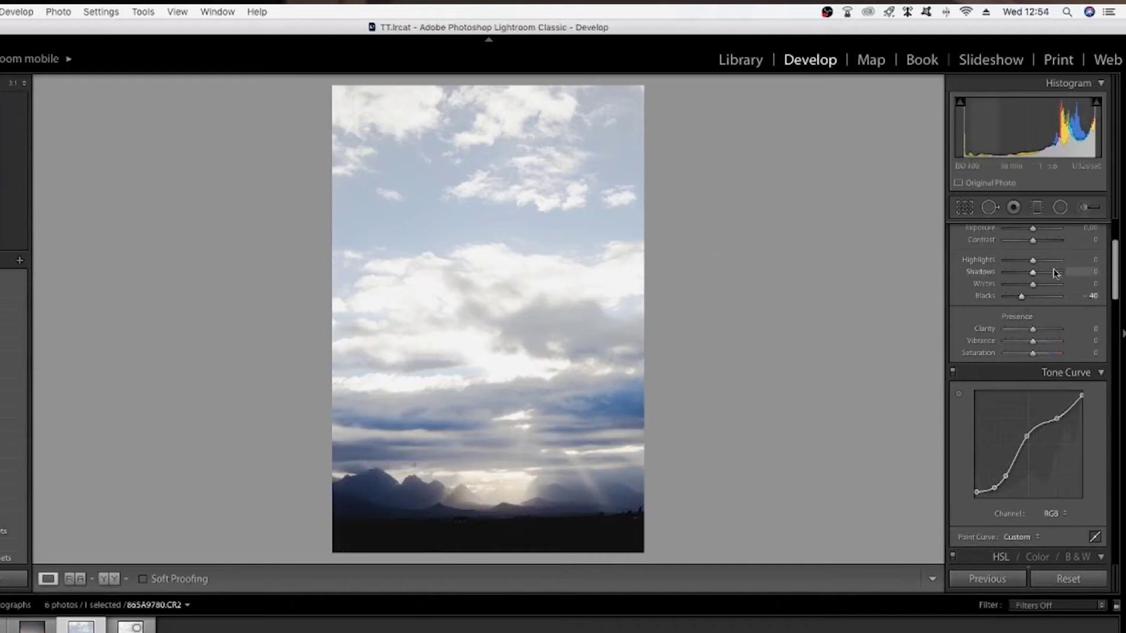
left_click_drag(1033, 272, 1030, 275)
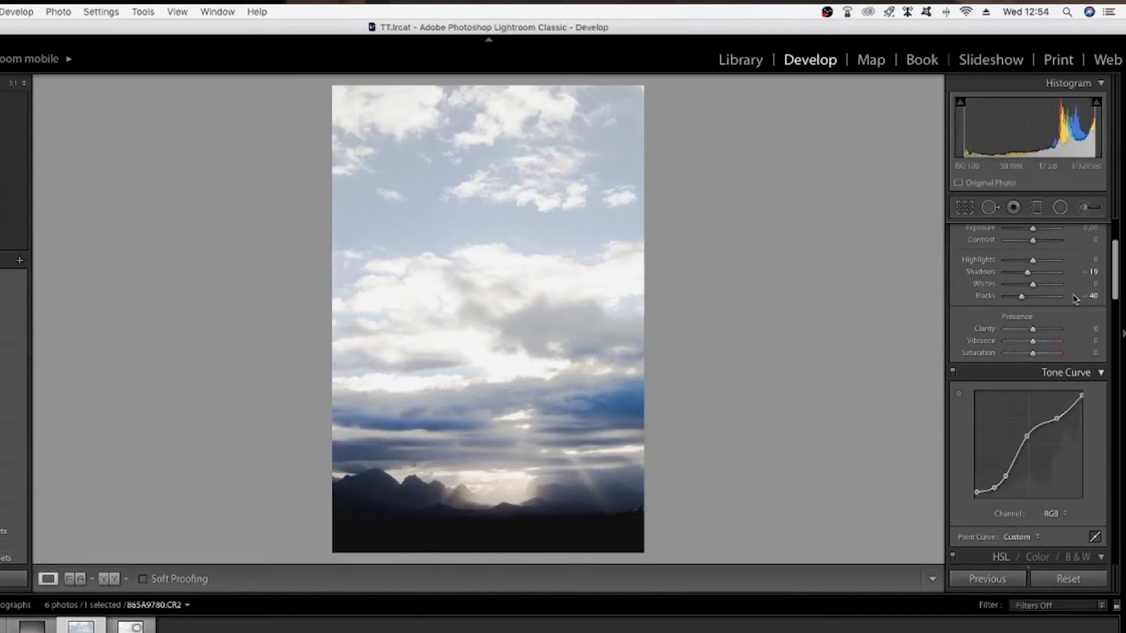
left_click_drag(1032, 260, 1036, 262)
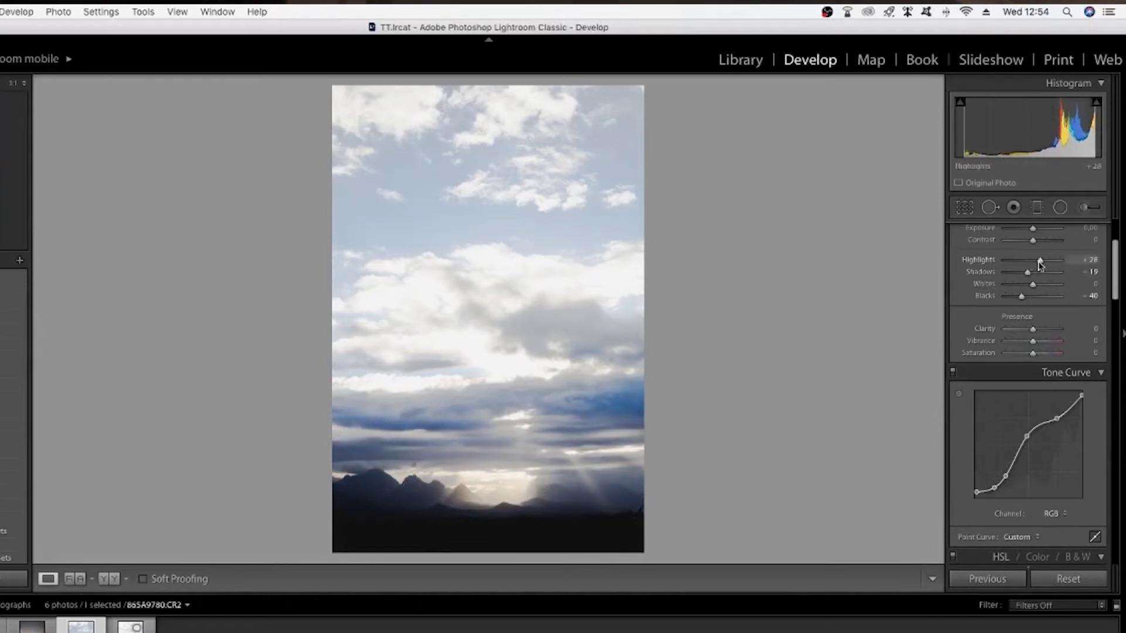
left_click_drag(1033, 285, 1039, 286)
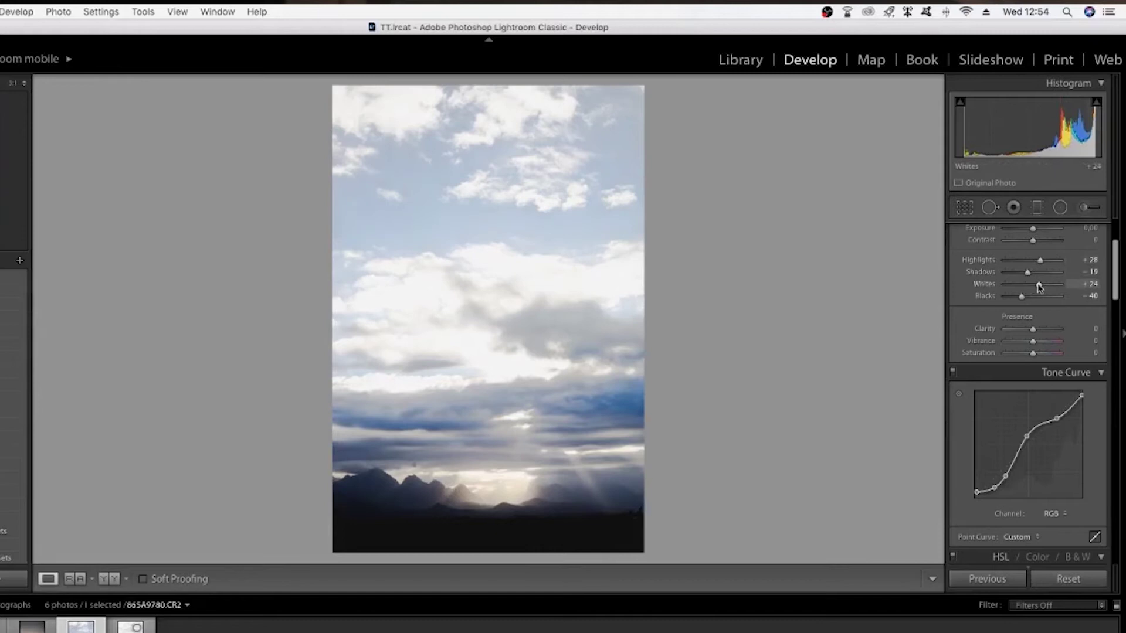
left_click_drag(1033, 240, 1034, 247)
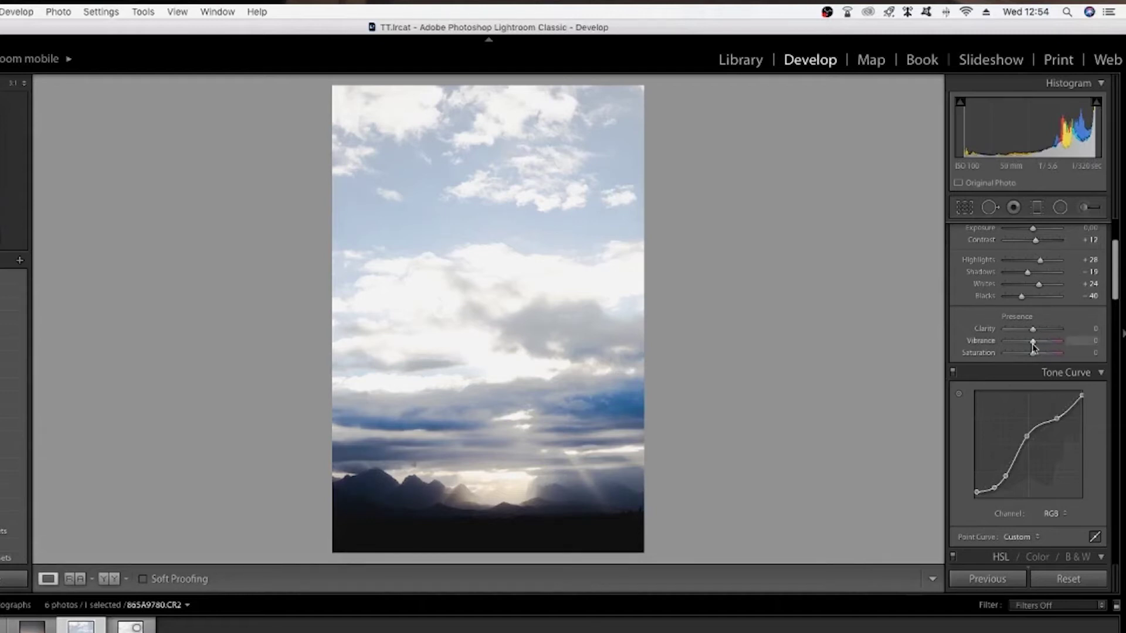
Set Vibrance to +8, Saturation to +12 and Highlights to +17, and raise the highlight point of the tone curve slightly.
left_click_drag(1034, 347, 1035, 347)
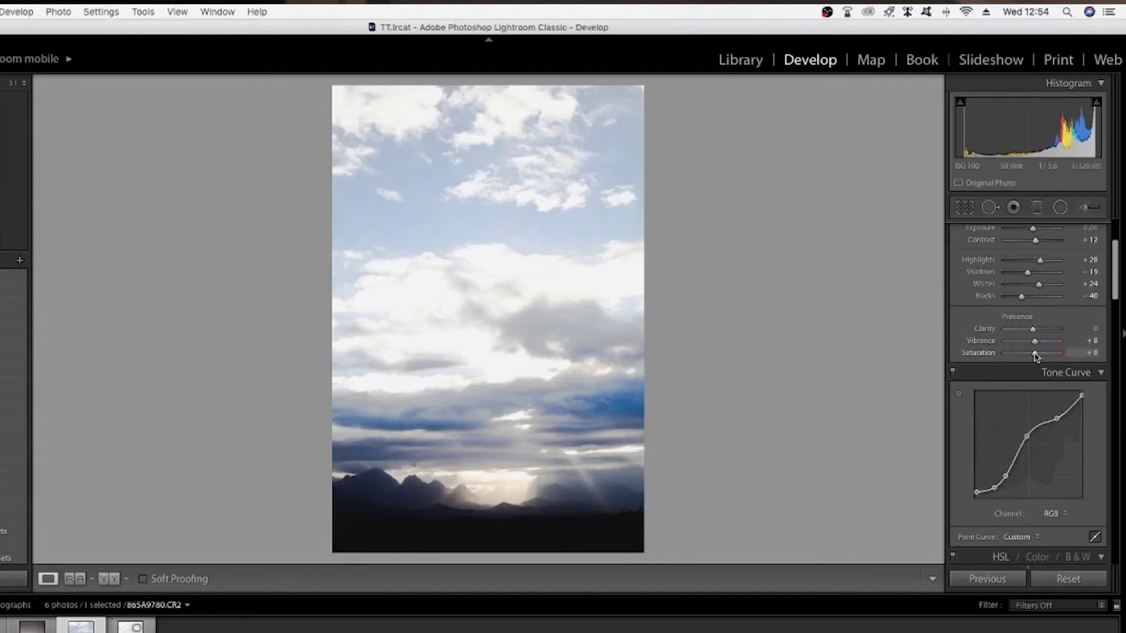
left_click_drag(1040, 260, 1037, 260)
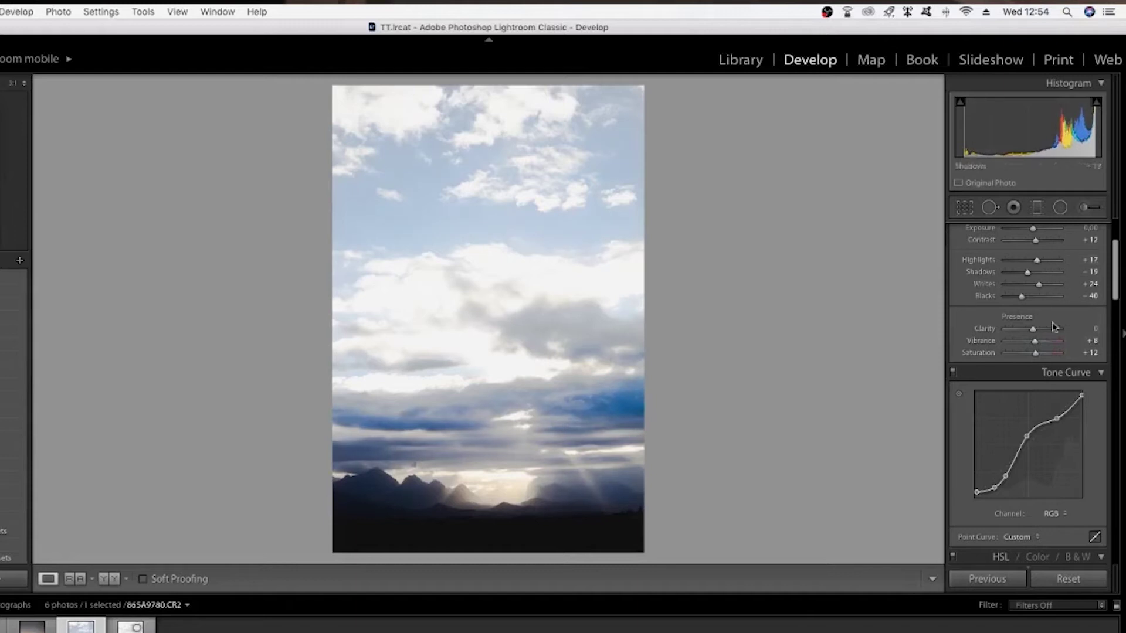
left_click_drag(1056, 418, 1056, 414)
scroll(978, 362, "down", 5)
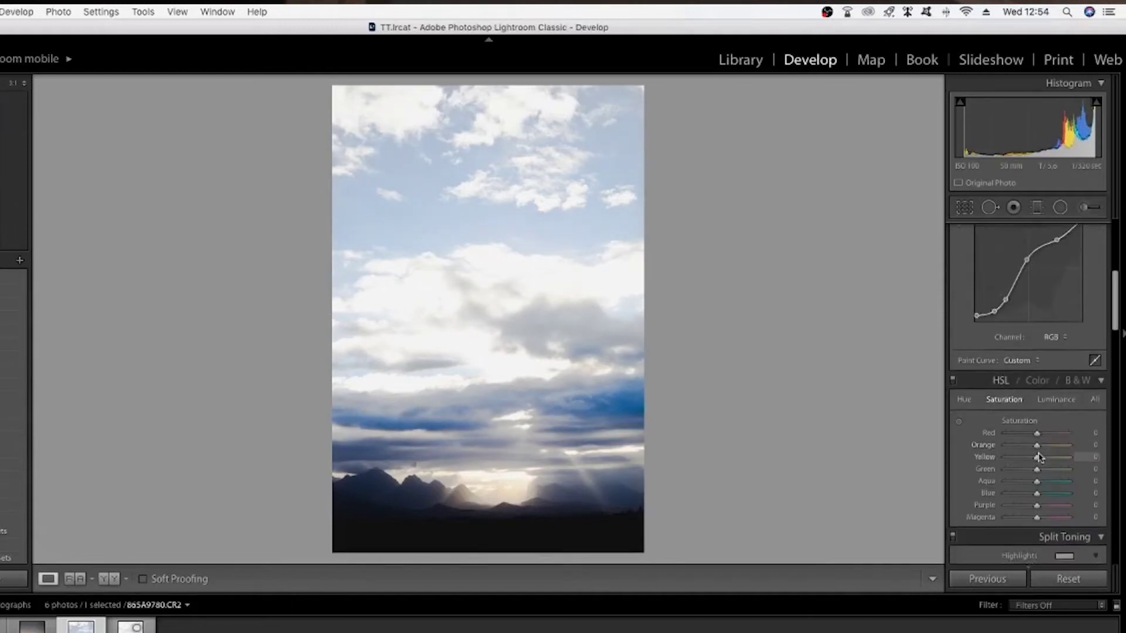
Set the sky photo's HSL saturation to +28 for Red, +20 for Orange, +37 for Yellow and +9 for Green.
scroll(999, 458, "down", 1)
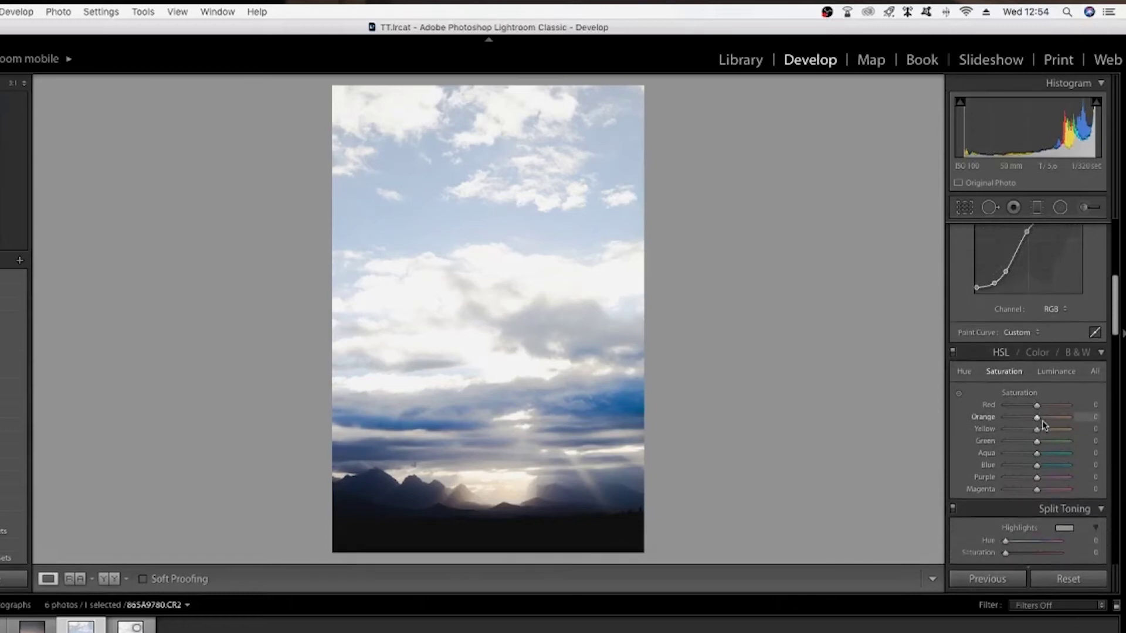
left_click_drag(1046, 430, 1045, 406)
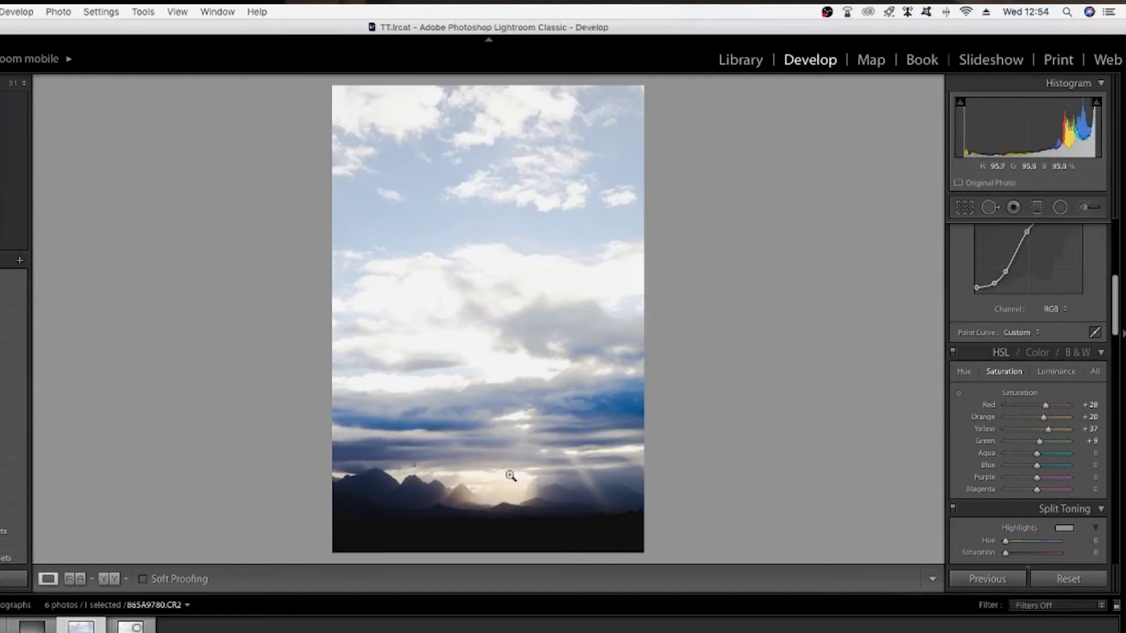
Set Vibrance to +29, Saturation to +30, Shadows to −39, and HSL saturation to Aqua −15, Blue −22, Purple −21 and Magenta −13.
scroll(1031, 352, "up", 5)
left_click_drag(1036, 339, 1041, 338)
scroll(1055, 410, "down", 5)
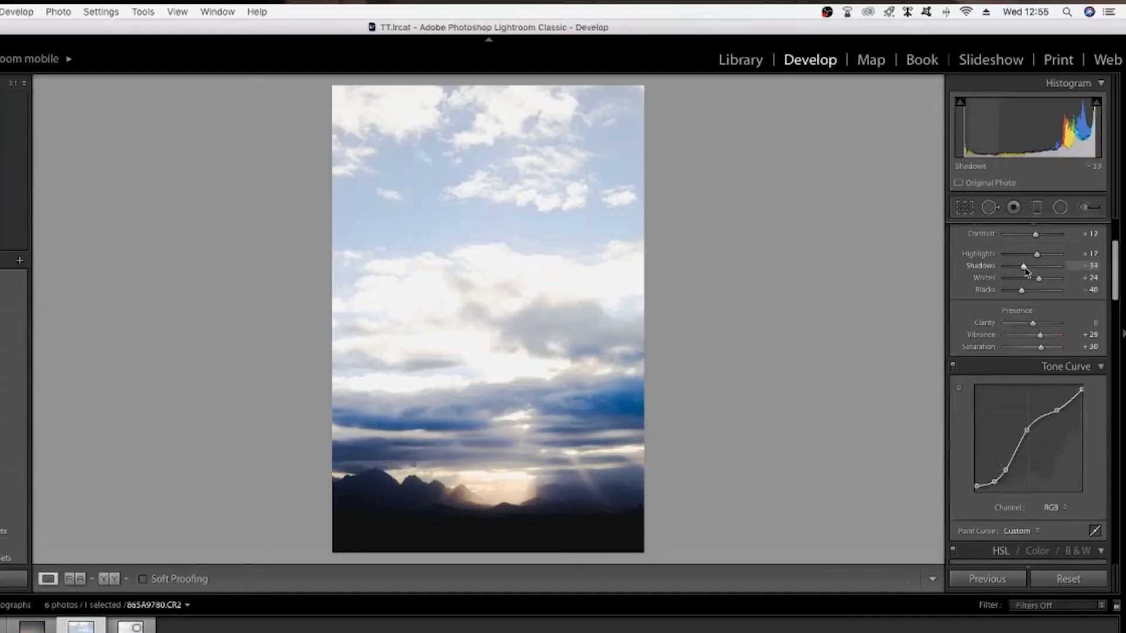
left_click_drag(1024, 270, 1024, 270)
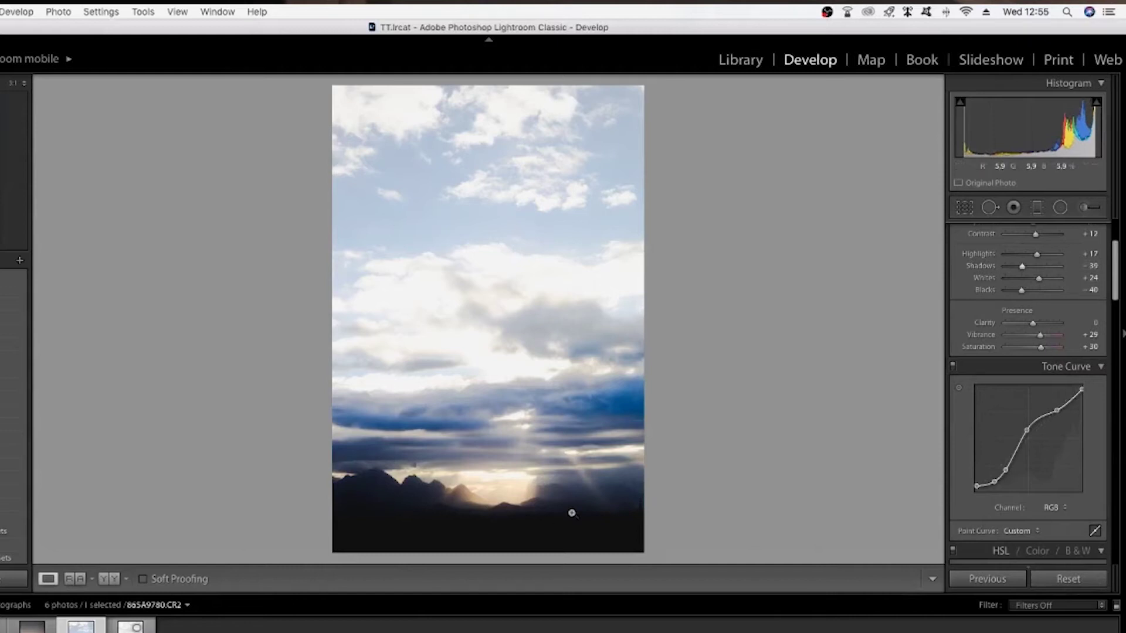
Compare the edited sky photo side by side with its original, then return to the single view.
scroll(1001, 446, "down", 1)
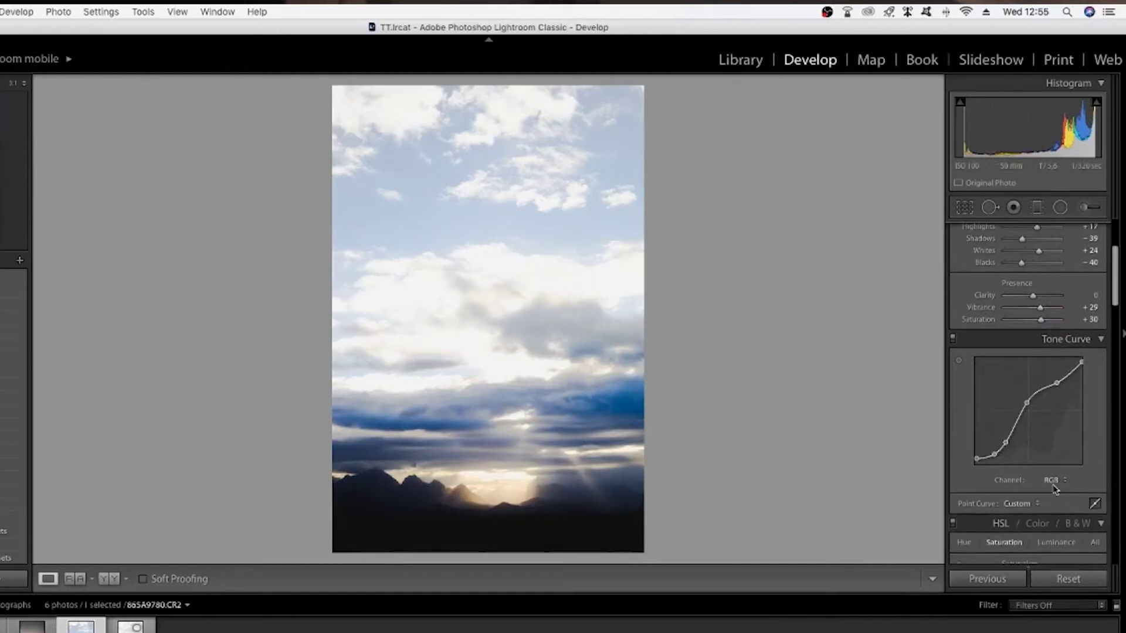
scroll(1053, 488, "down", 3)
key("y")
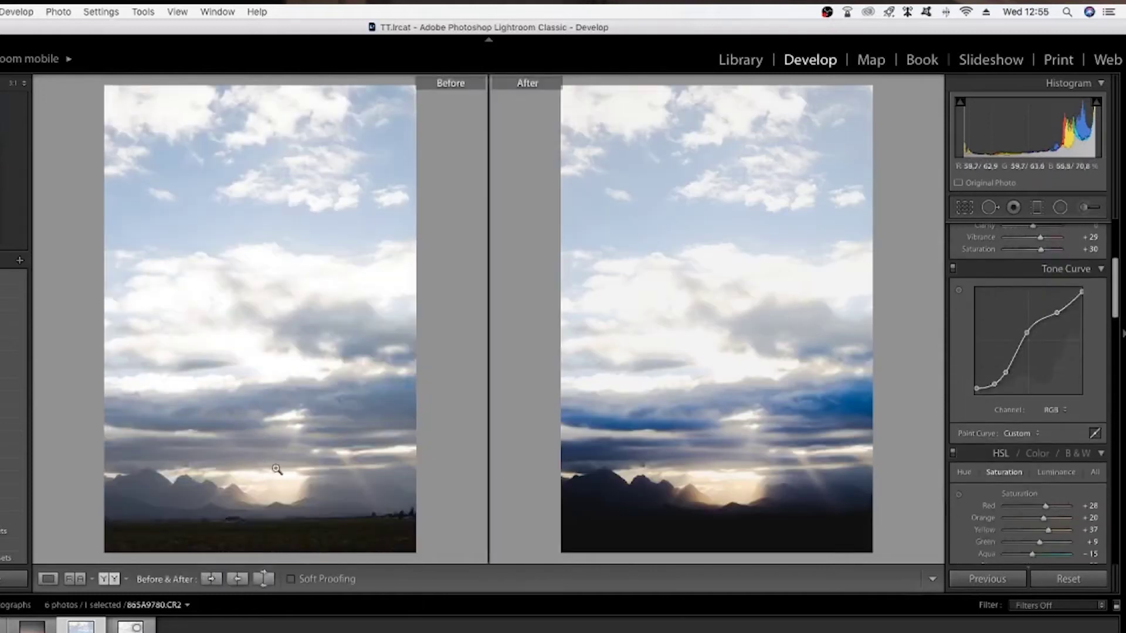
key("y")
scroll(970, 510, "down", 5)
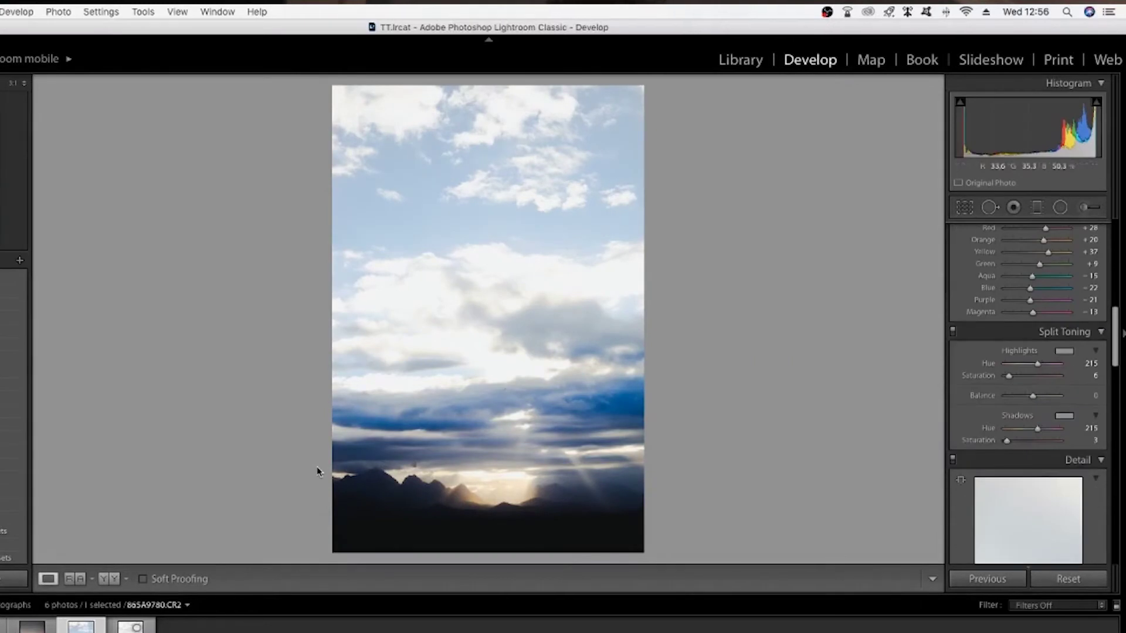
Switch to the railway photo 865A9834.CR2, add three points to its RGB tone curve, lower the shadow point and raise the middle one.
key("Right")
scroll(1023, 375, "up", 5)
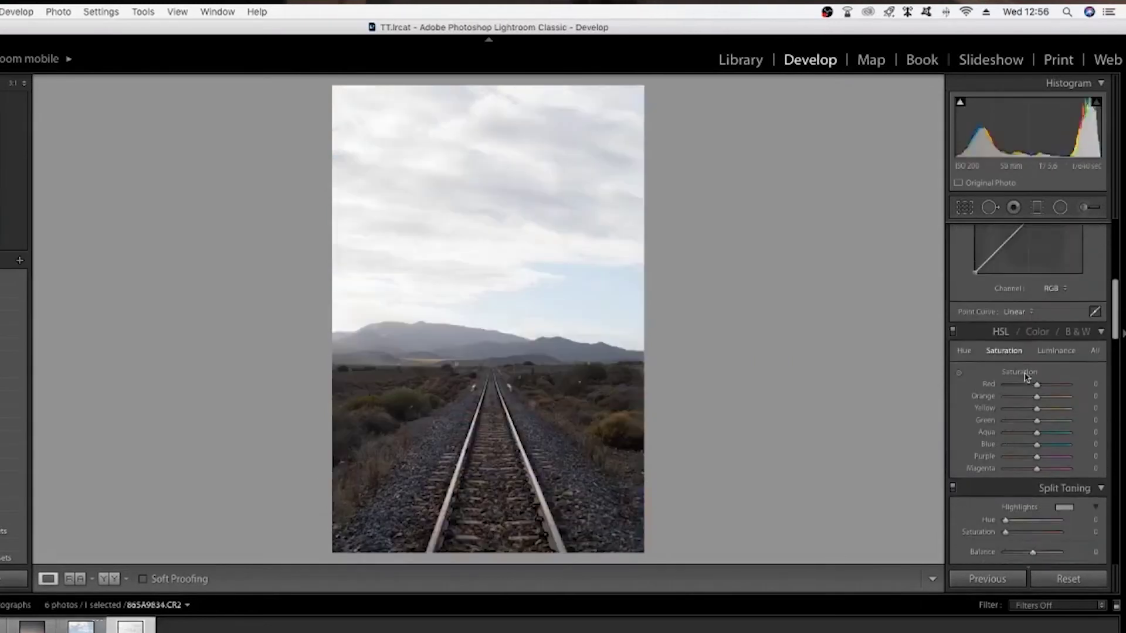
left_click(1000, 314)
left_click(1026, 289)
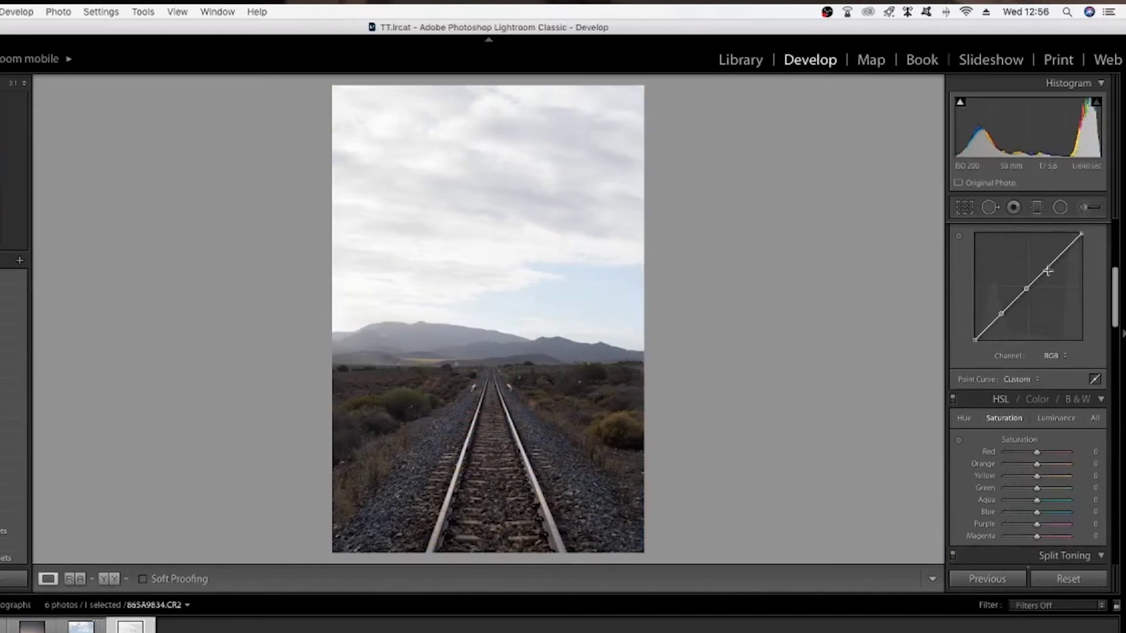
left_click_drag(1047, 271, 1055, 259)
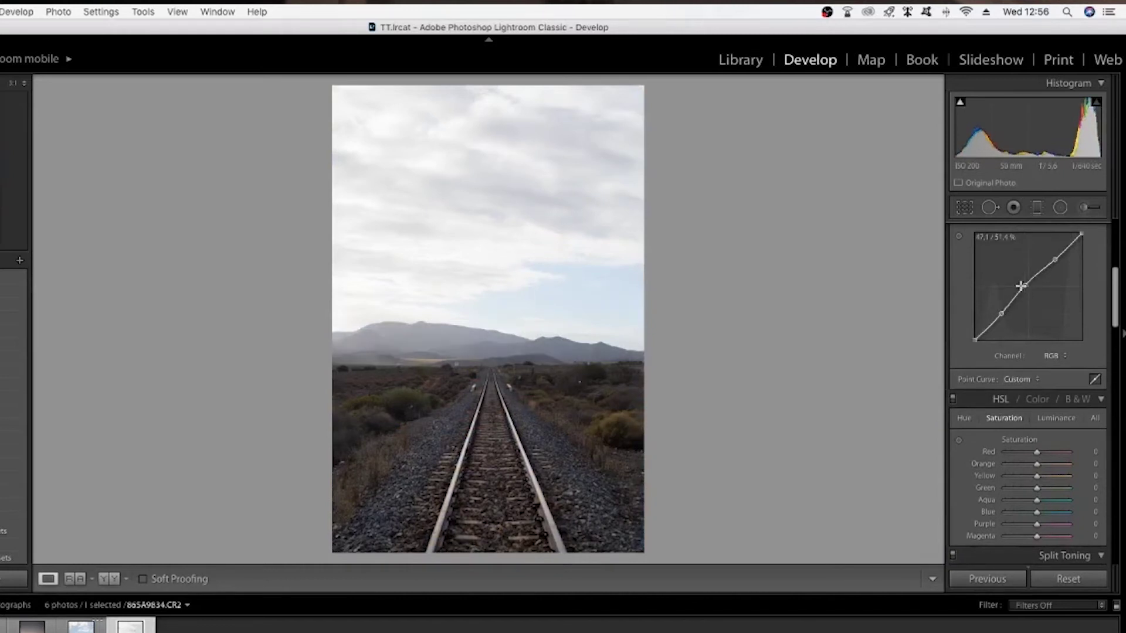
left_click_drag(1001, 314, 1005, 318)
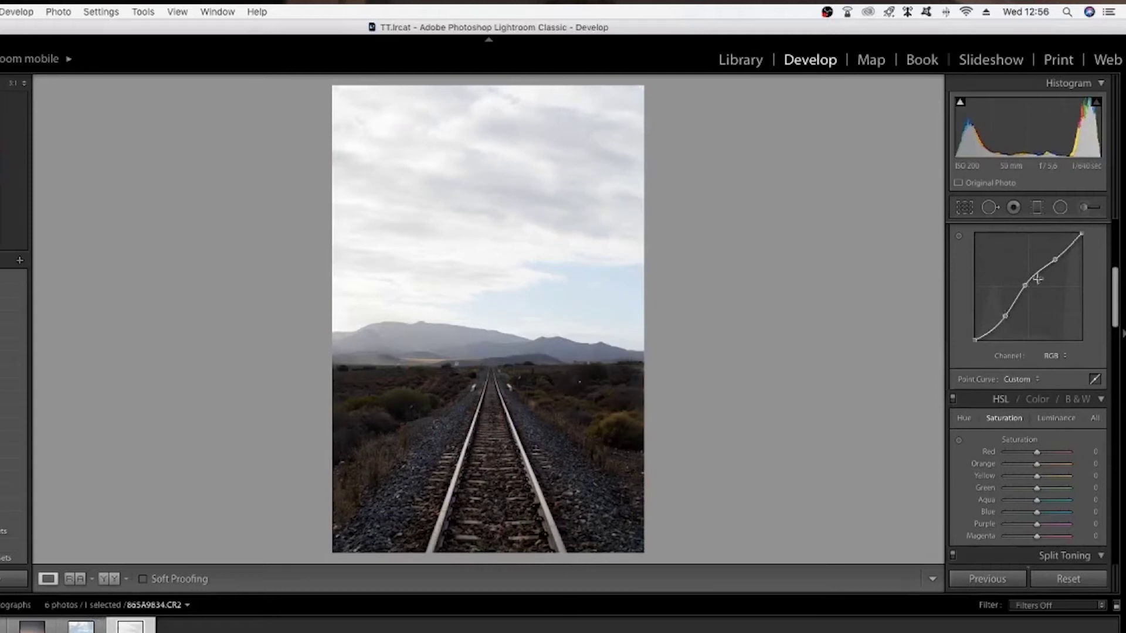
left_click_drag(1025, 284, 1039, 252)
Set Contrast to +15, Highlights to +11, Shadows to +21 and Blacks to −27, and lift the curve's black endpoint slightly with an added point.
scroll(1025, 264, "up", 5)
scroll(1025, 249, "up", 1)
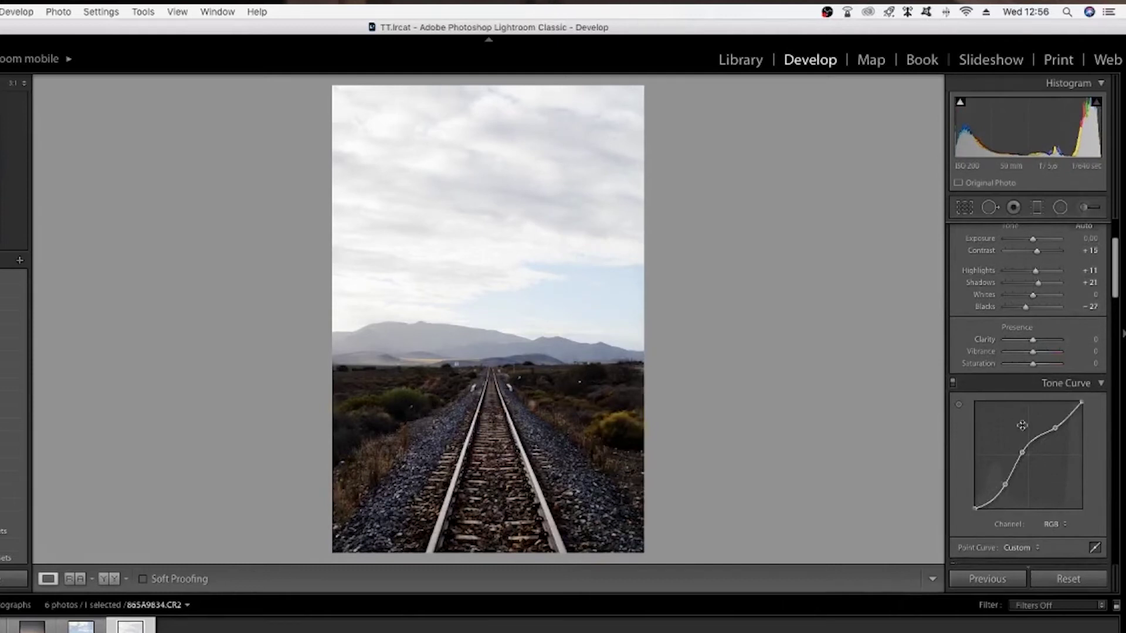
mouse_move(975, 508)
left_mouse_down()
mouse_move(976, 497)
mouse_move(978, 512)
left_mouse_up()
scroll(984, 472, "down", 5)
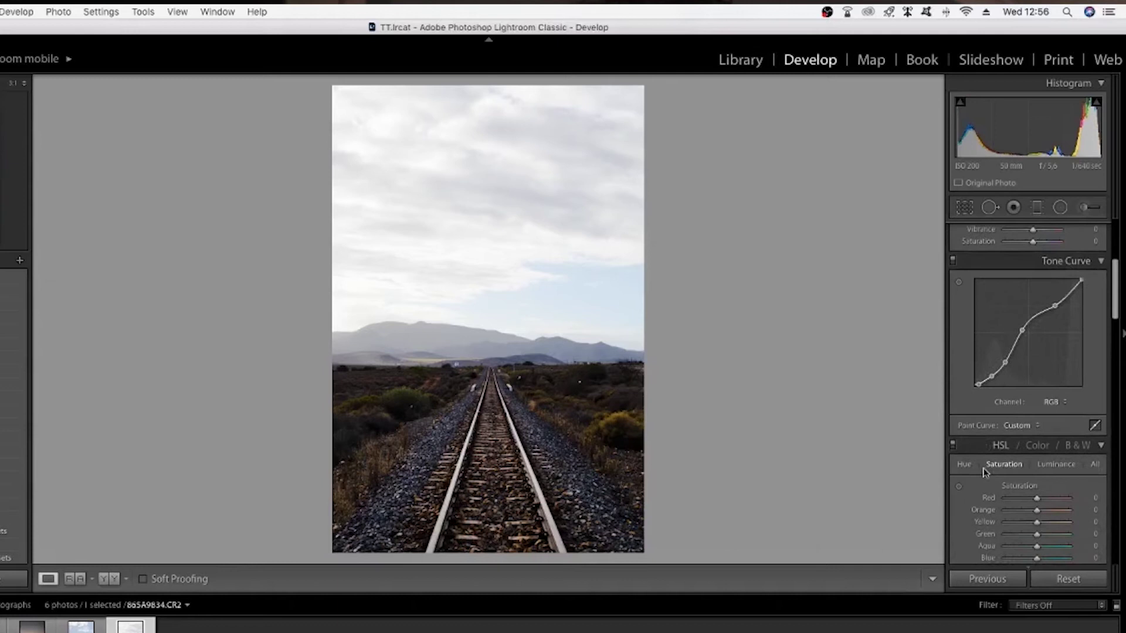
scroll(985, 472, "down", 3)
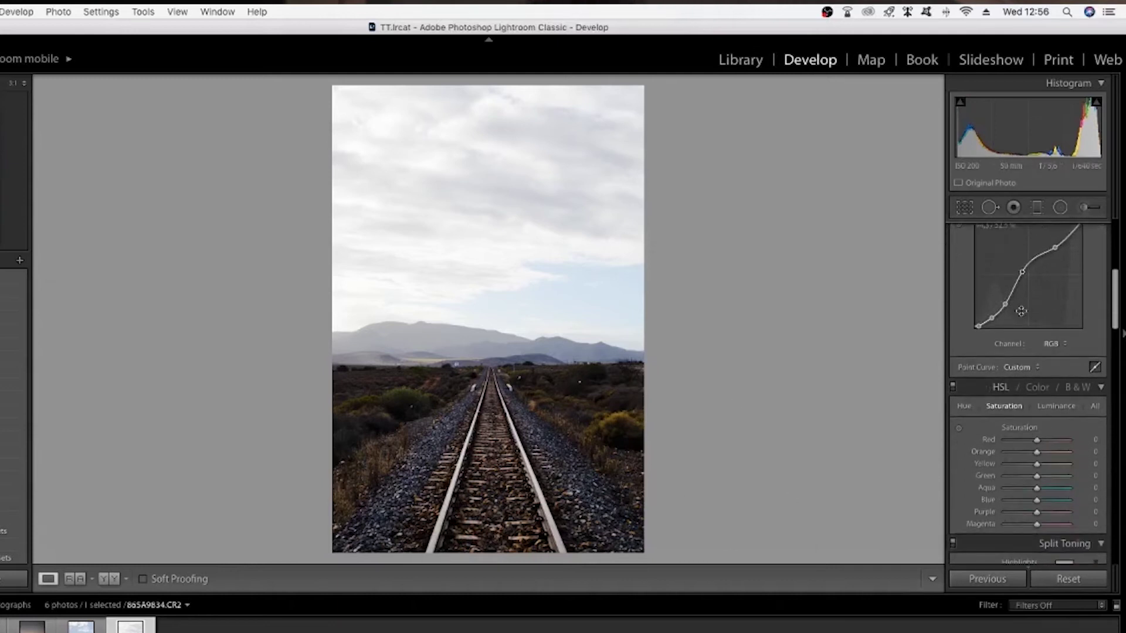
scroll(997, 312, "up", 3)
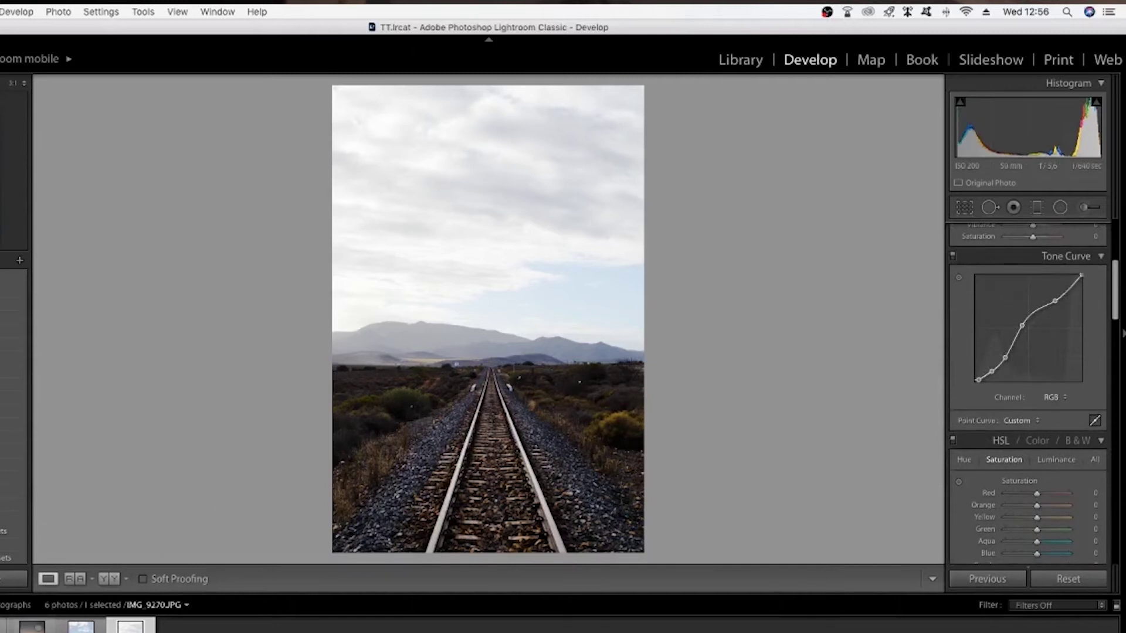
Switch to the portrait photo IMG_9262.JPG, add four points to its RGB tone curve, raise the middle one and lift the black endpoint slightly.
left_click(130, 626)
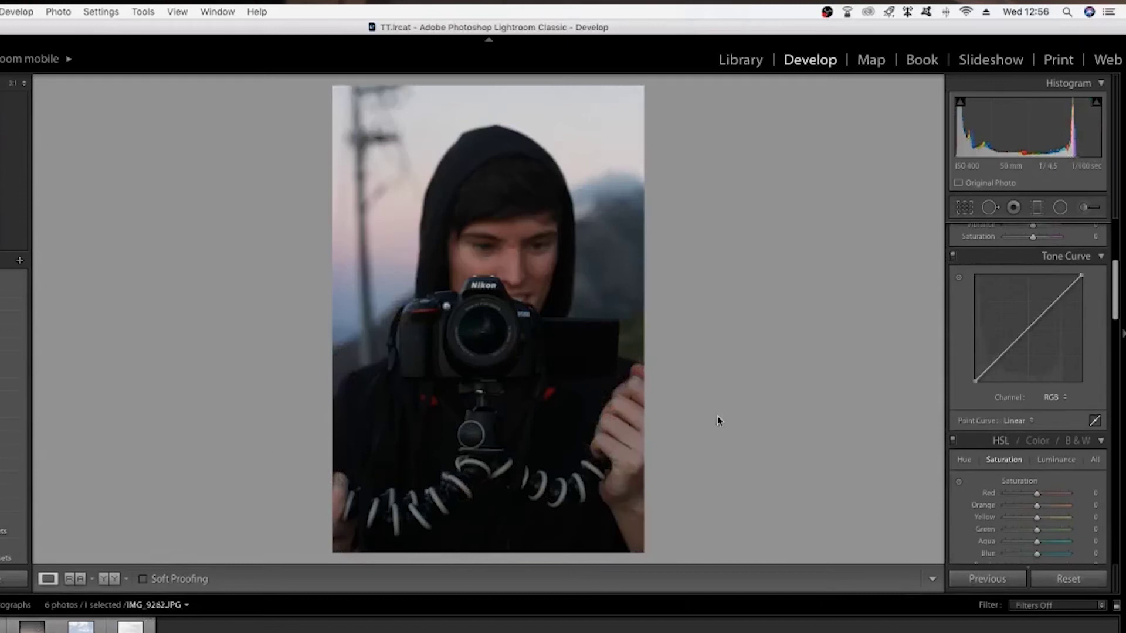
left_click(1003, 354)
left_click(1028, 329)
left_click(1055, 301)
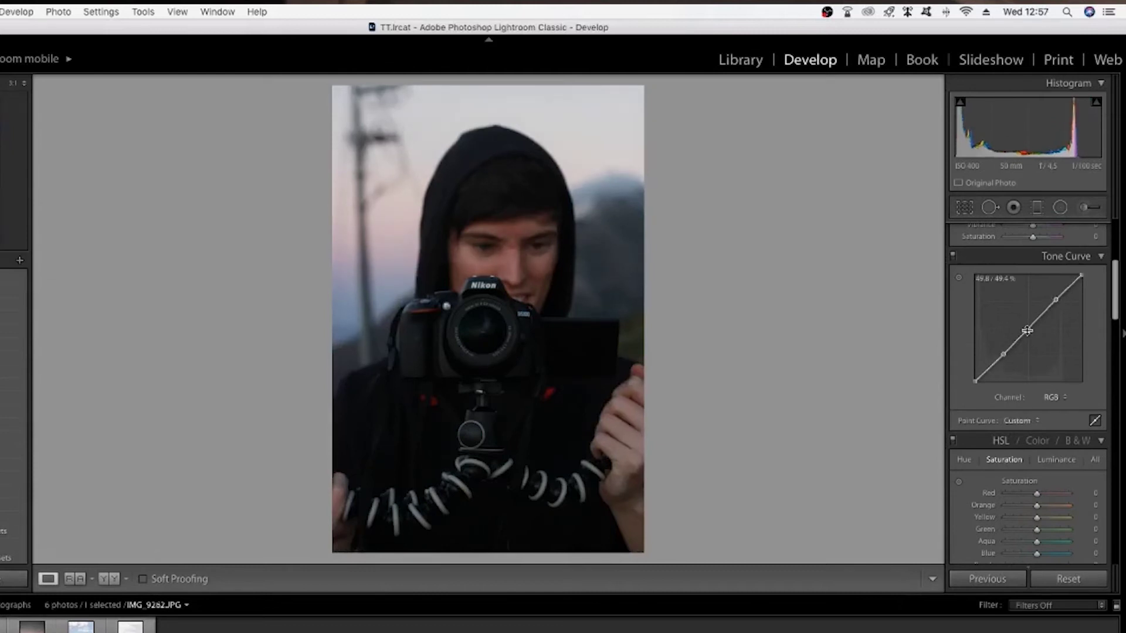
left_click_drag(1027, 330, 1022, 324)
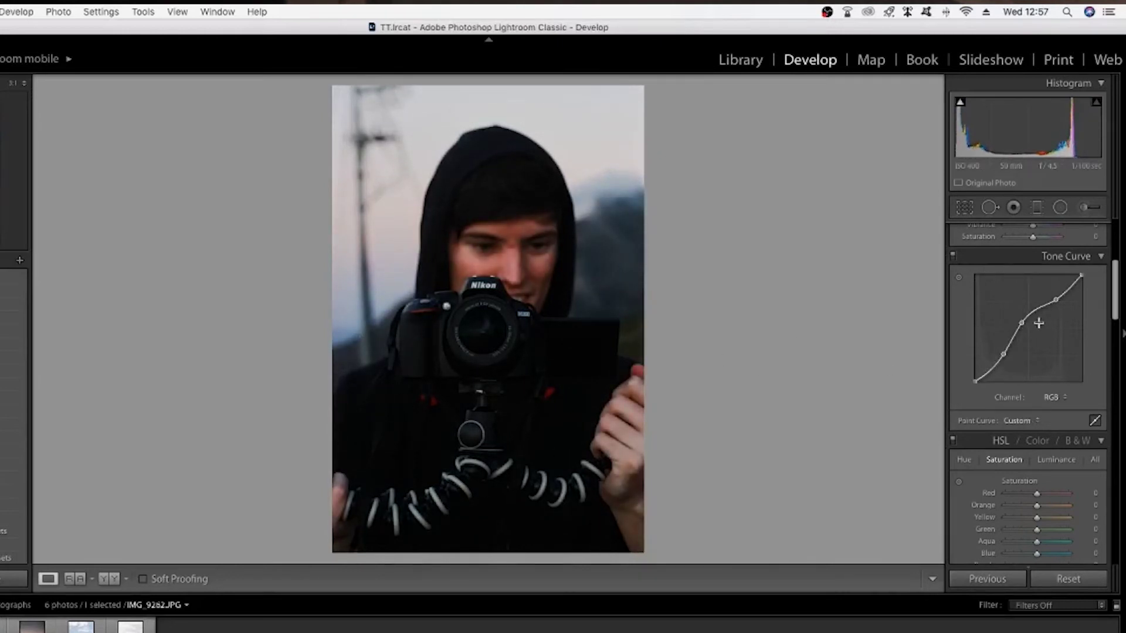
left_click_drag(1004, 354, 1004, 352)
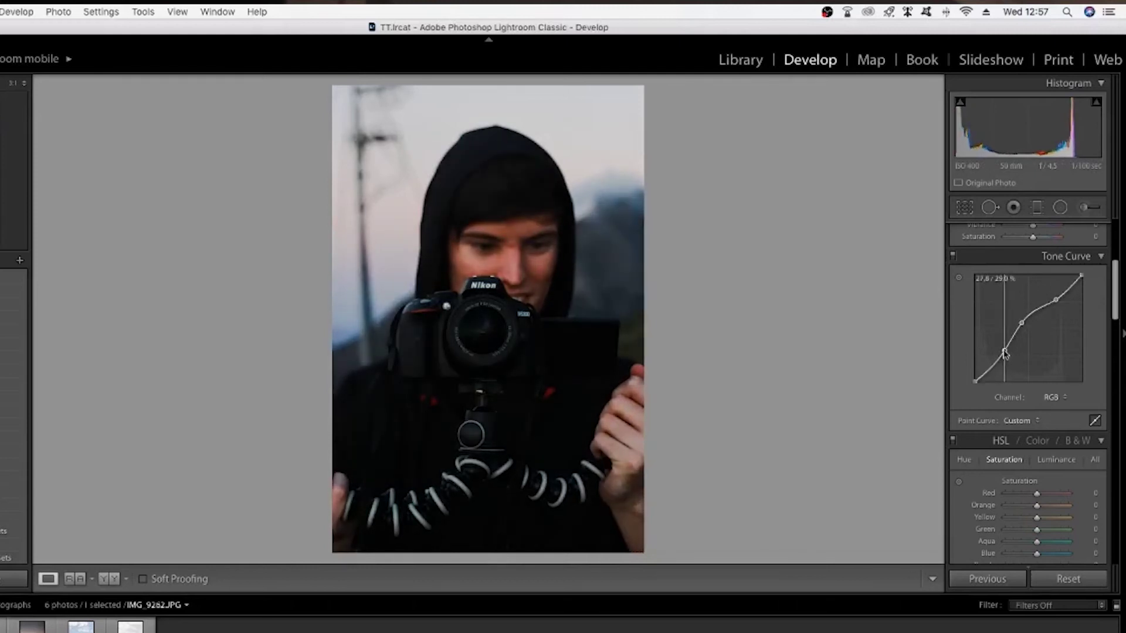
left_click_drag(992, 368, 978, 384)
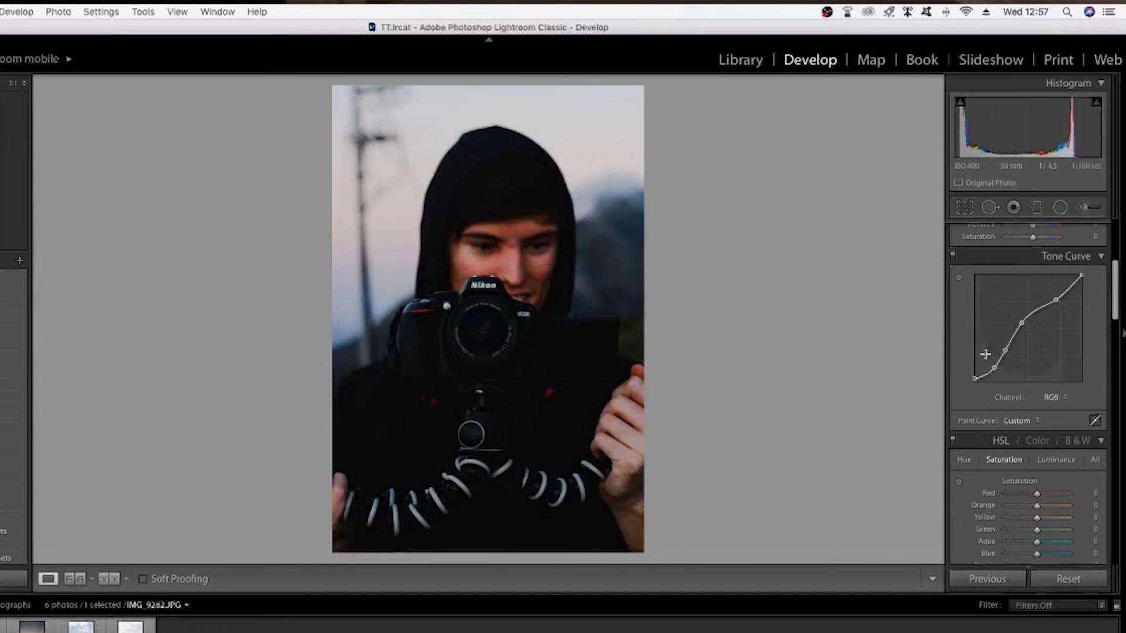
Set the portrait's Blacks to −27, Shadows to +23, Highlights to +26, Vibrance to −1 and Saturation to −8.
scroll(991, 345, "up", 4)
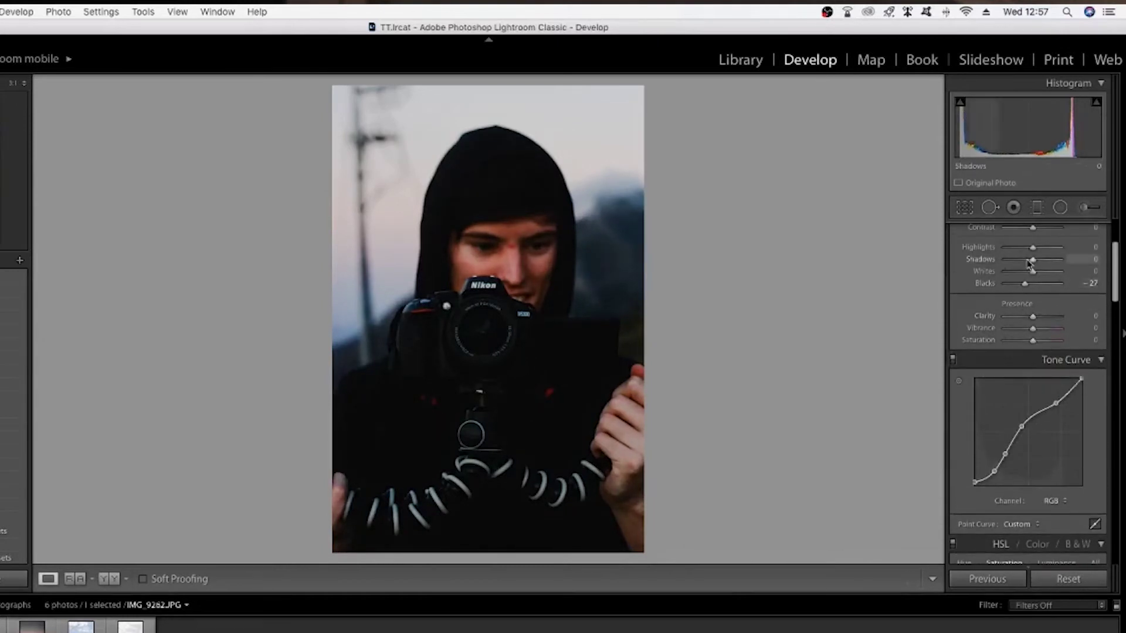
left_click_drag(1034, 260, 1038, 247)
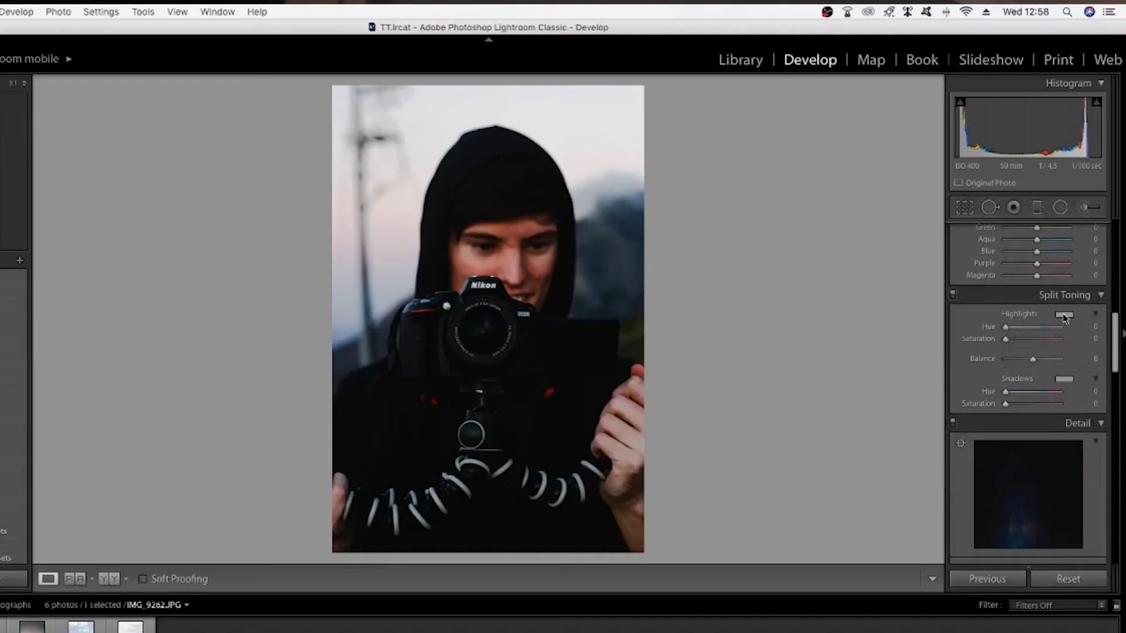
Split tone the portrait with hue 215 in both ranges, using saturation 6 for the highlights and 3 for the shadows.
left_click(1064, 315)
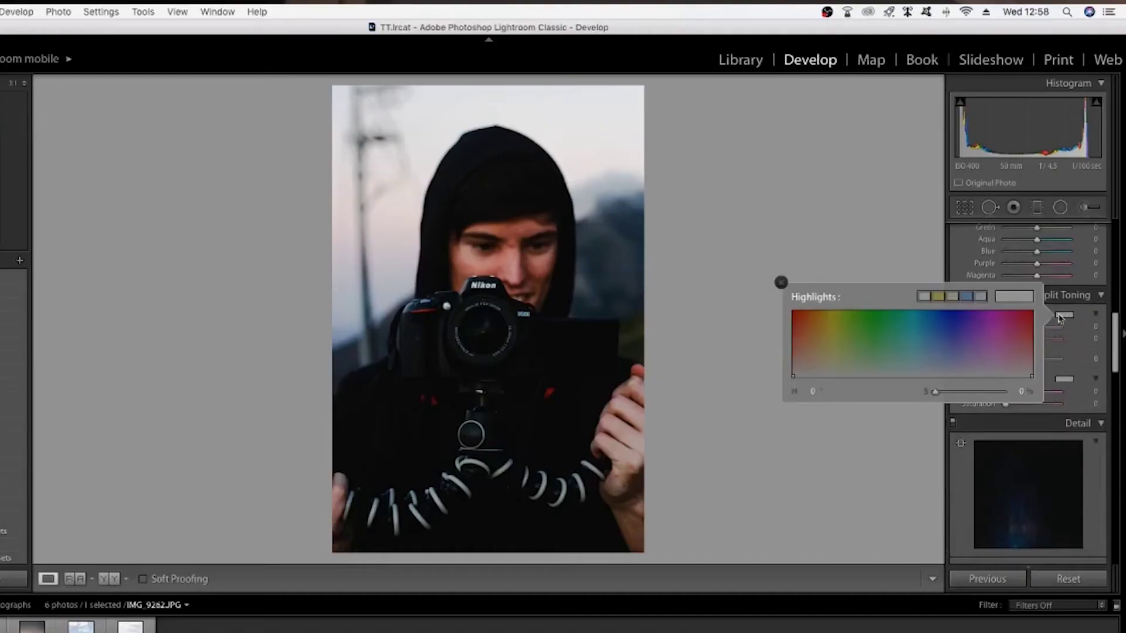
left_click(982, 299)
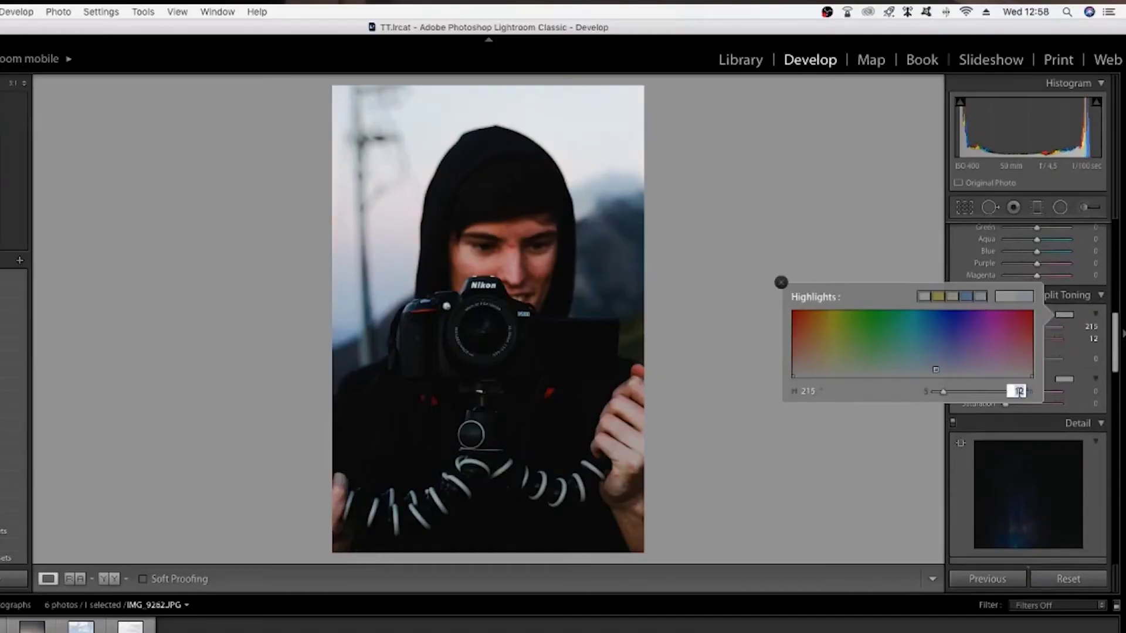
type("6")
key("Return")
left_click(1066, 381)
left_click(980, 361)
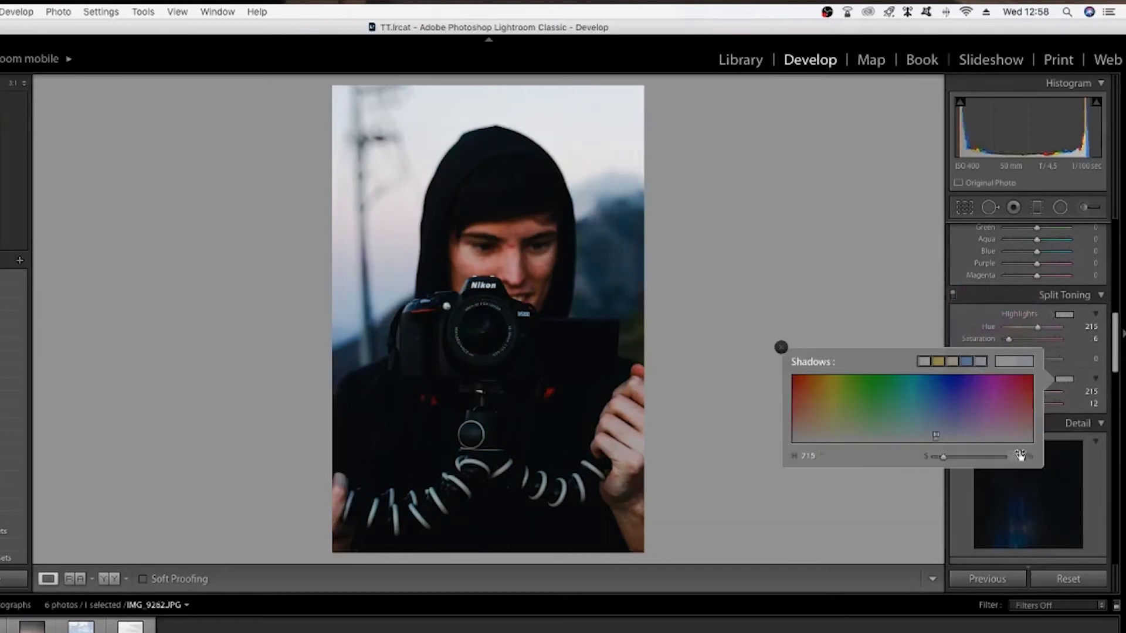
type("3")
key("Return")
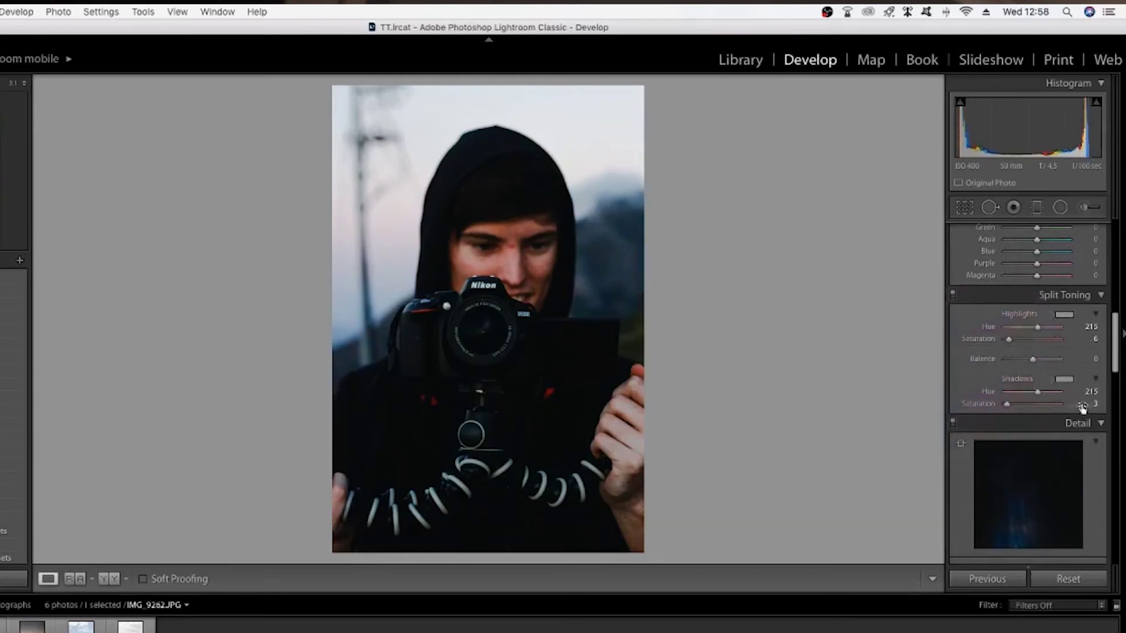
Turn the split toning off and on twice to compare its effect on the portrait.
left_click(953, 297)
left_click(954, 298)
left_click(954, 299)
left_click(953, 296)
Set the portrait's Contrast to +16 and compare the edit with the original in the before/after view.
scroll(973, 443, "up", 10)
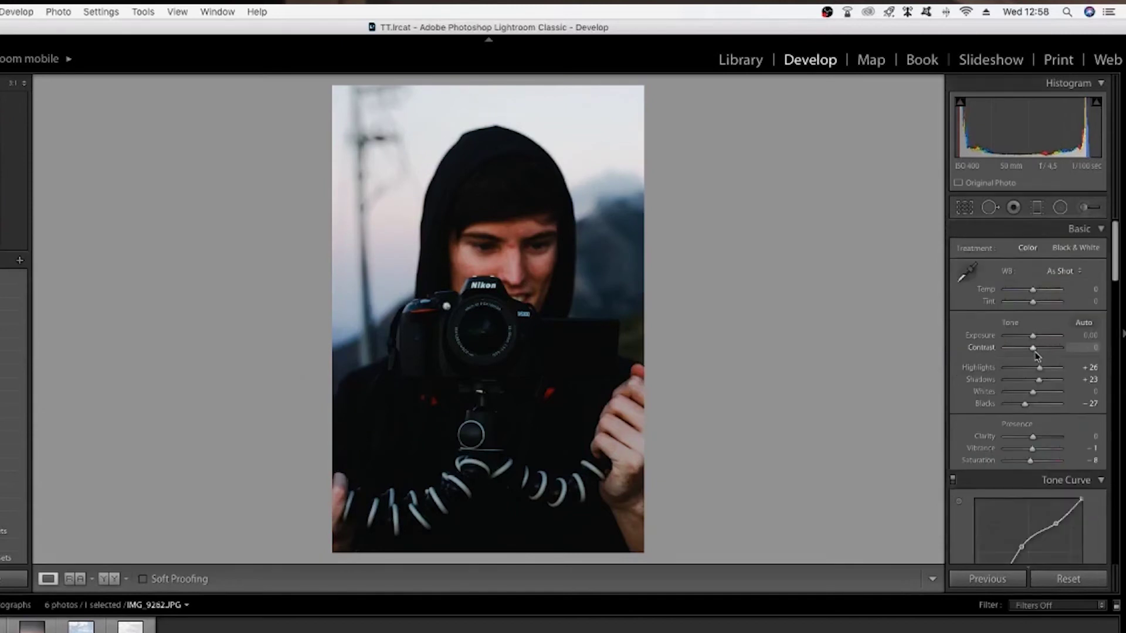
left_click_drag(1038, 355, 1036, 355)
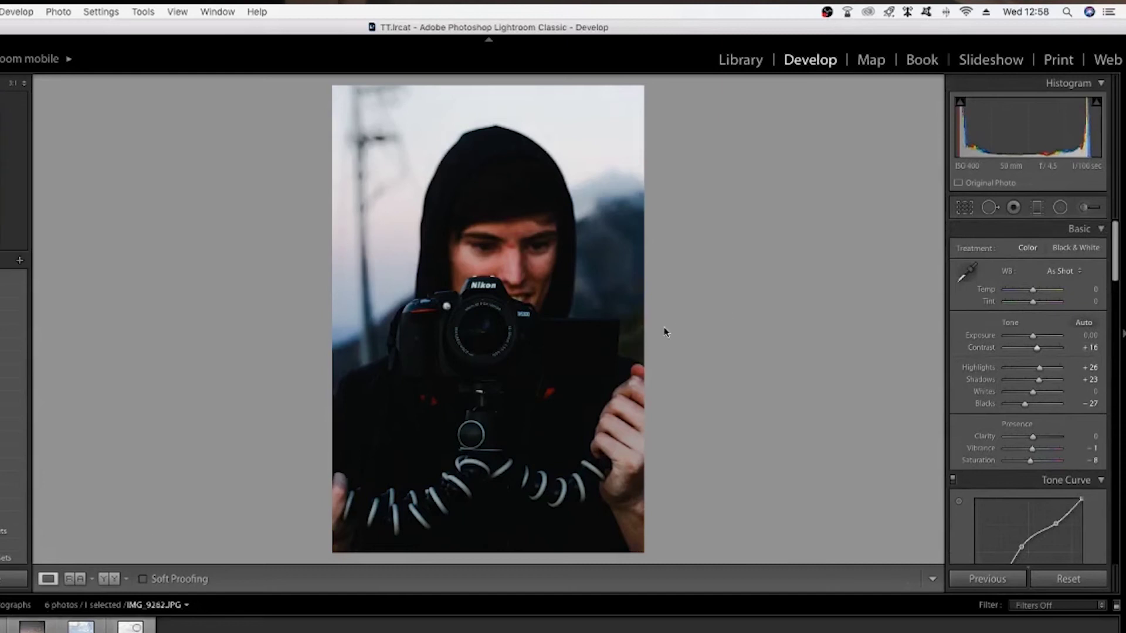
key("y")
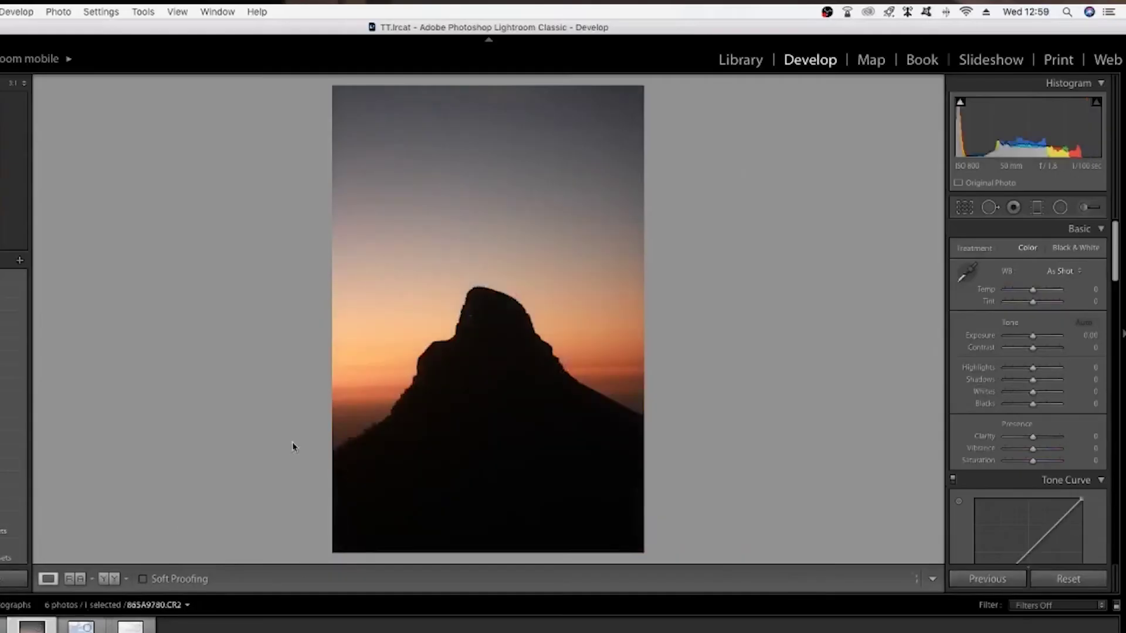
Add three points to the RGB tone curve of sunset mountain photo IMG_9309.JPG, raise the middle one and lower the shadow point.
scroll(991, 454, "down", 3)
scroll(991, 454, "down", 2)
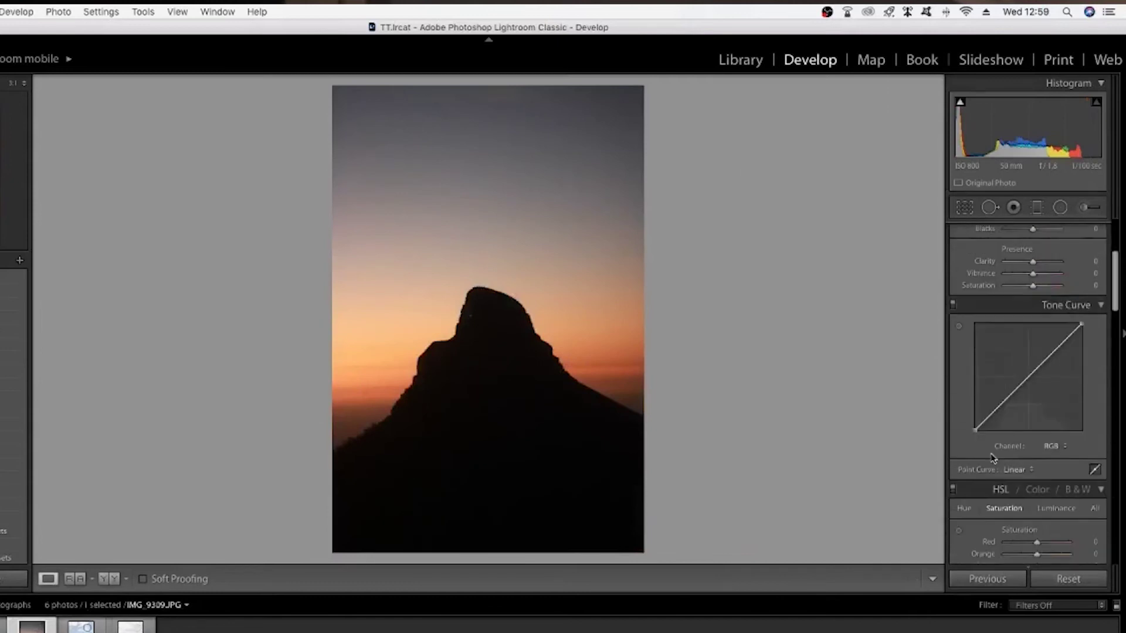
left_click(999, 403)
left_click(1030, 379)
left_click(1058, 348)
left_click_drag(1030, 378, 1025, 376)
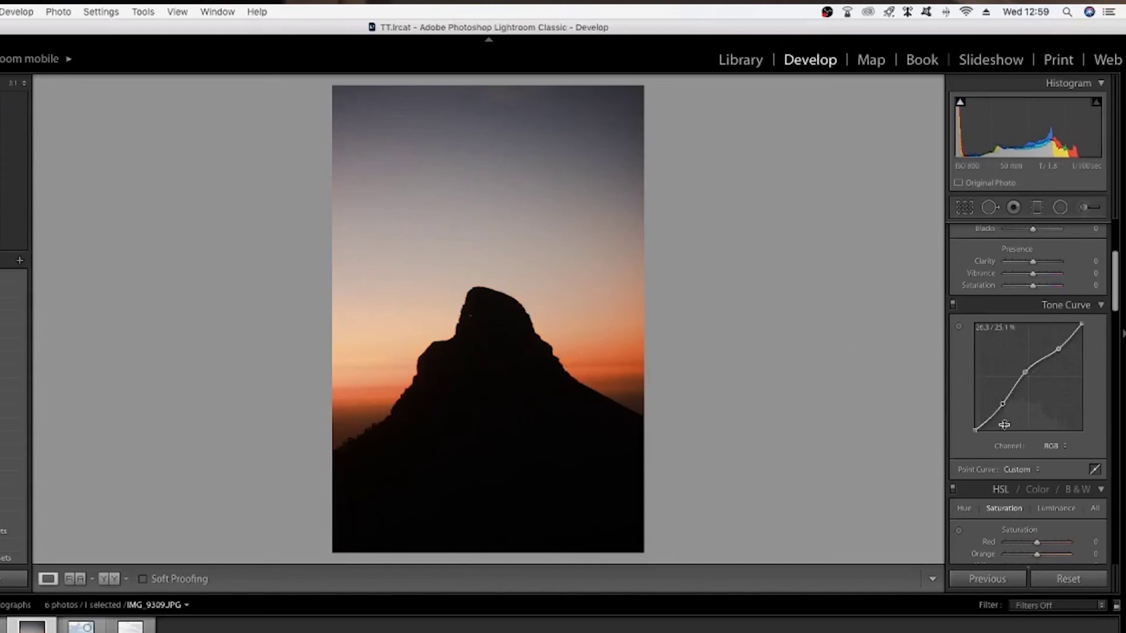
left_click_drag(1000, 406, 1004, 411)
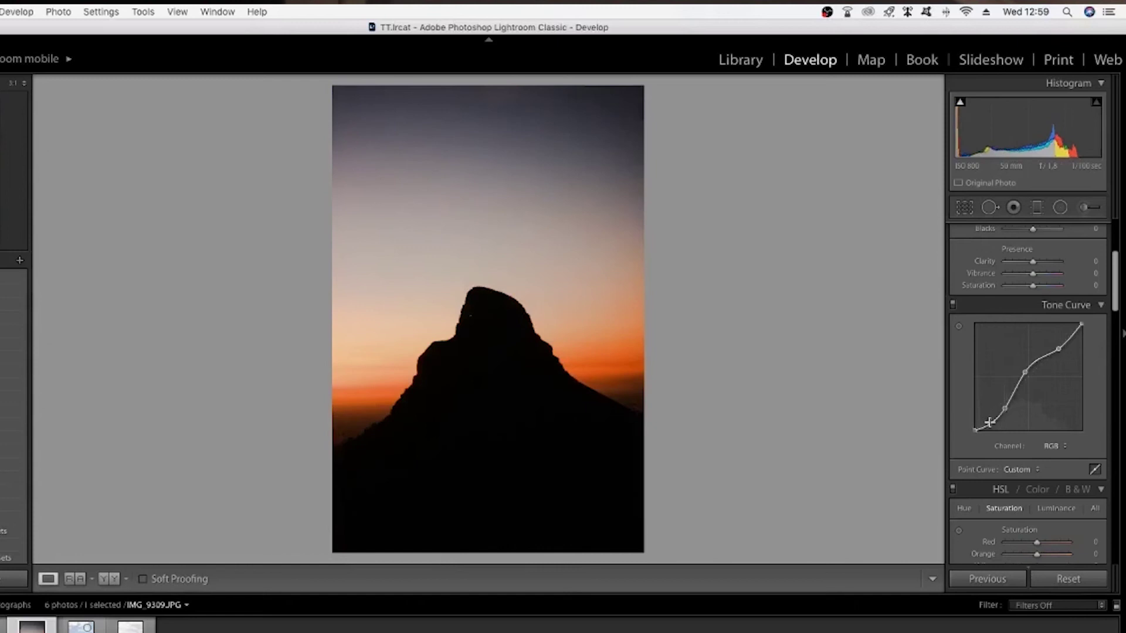
Set the sunset photo's Contrast to +19, Highlights to +12, Shadows to −18, Whites to −7 and Blacks to −100.
scroll(1047, 371, "up", 3)
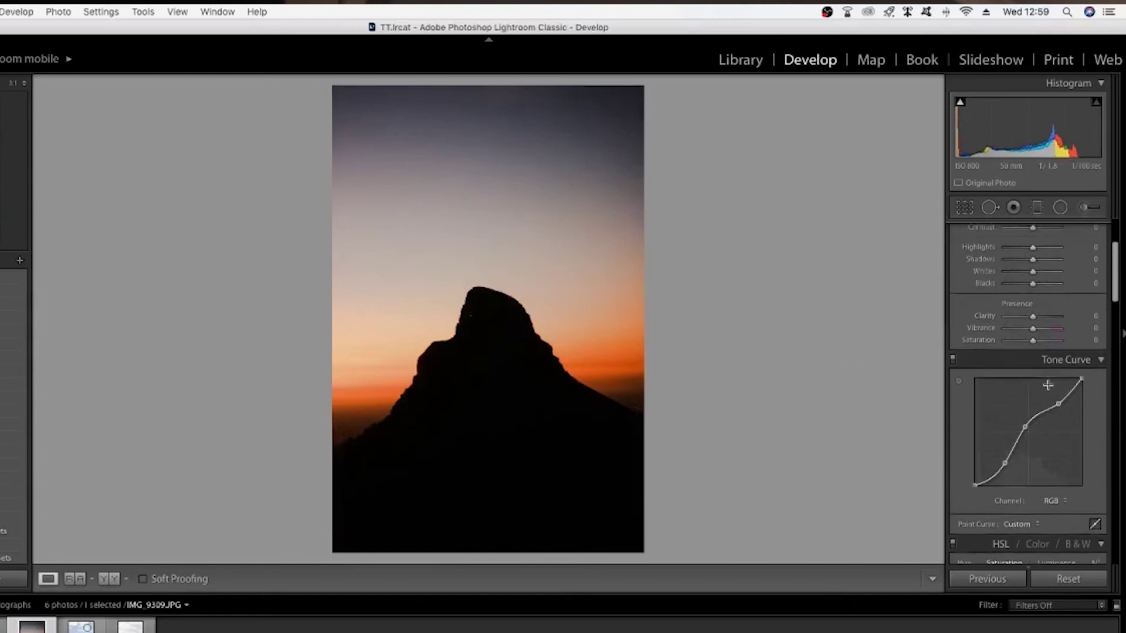
mouse_move(1034, 314)
left_mouse_down()
mouse_move(1035, 280)
mouse_move(1030, 305)
left_mouse_up()
left_click_drag(1033, 258, 1038, 260)
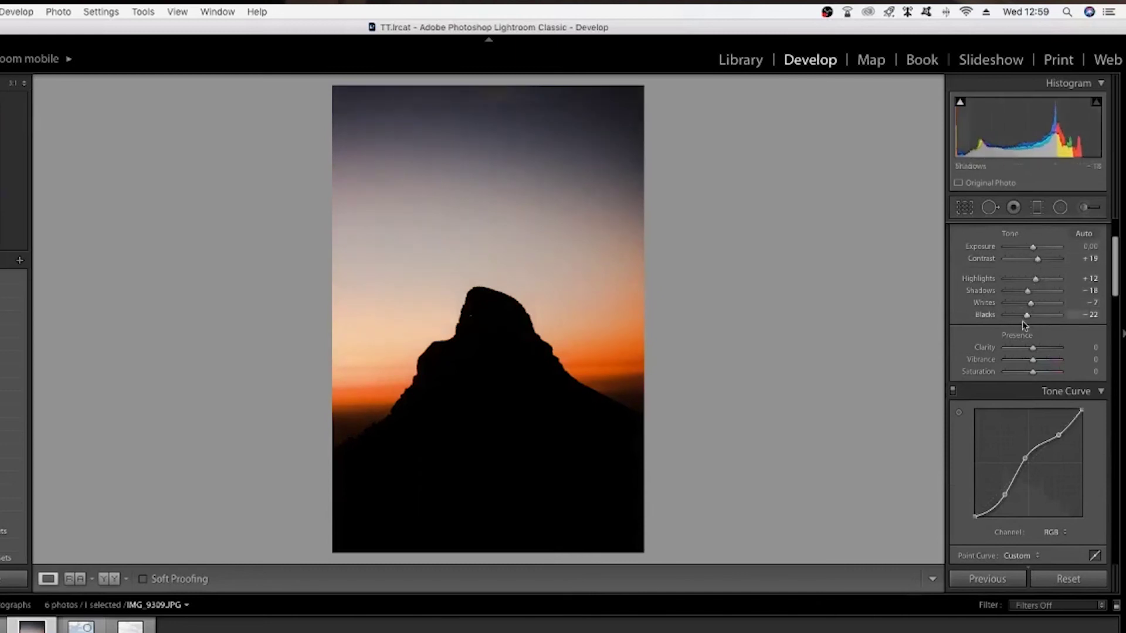
left_click_drag(1027, 315, 1006, 327)
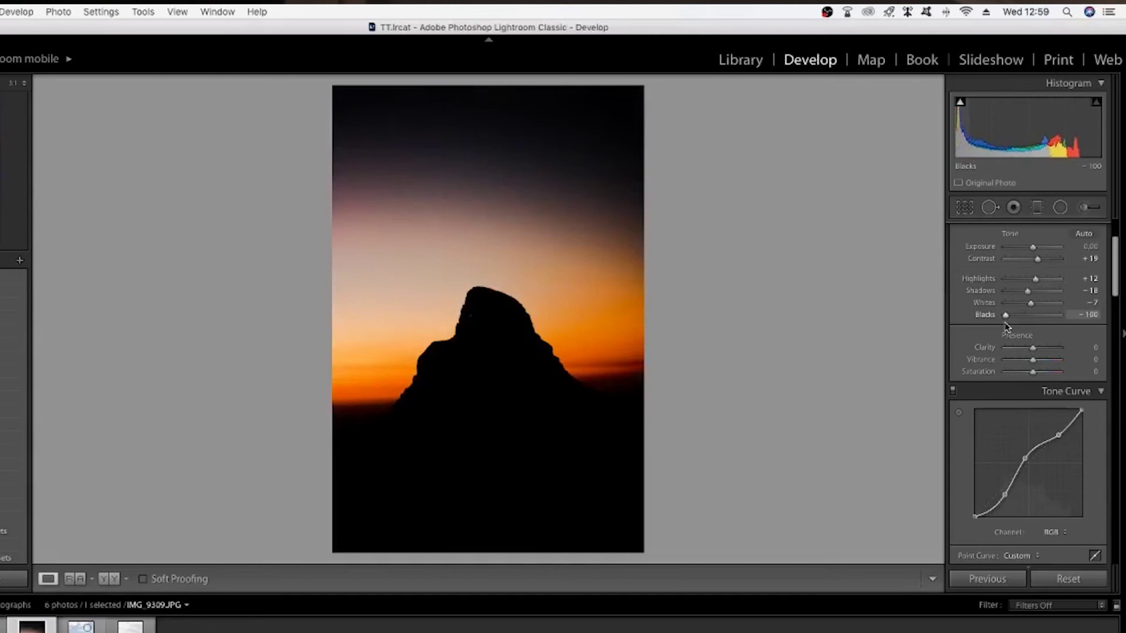
Undo the sunset photo's extreme Blacks change and set Shadows to −23 and Blacks to −22.
key("super+z")
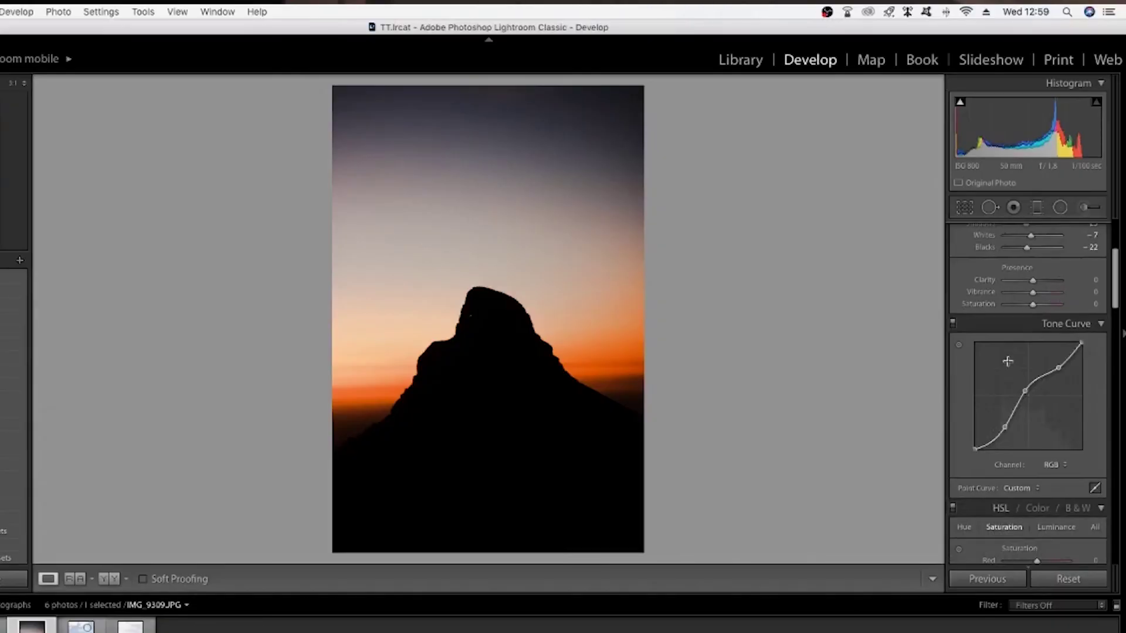
scroll(1002, 363, "down", 3)
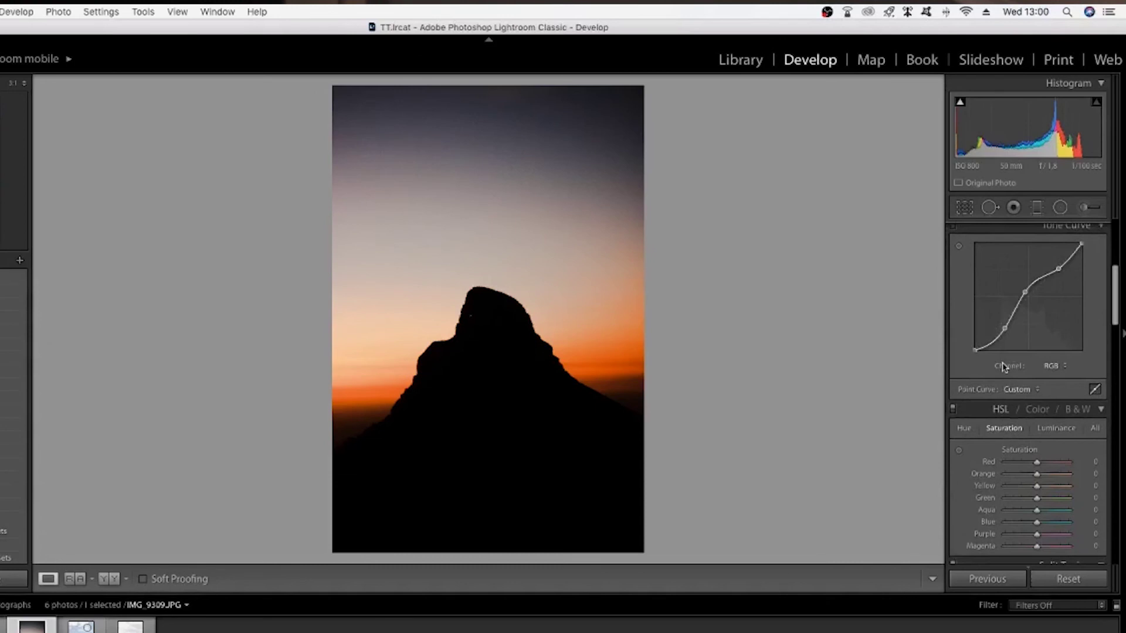
scroll(1001, 367, "down", 1)
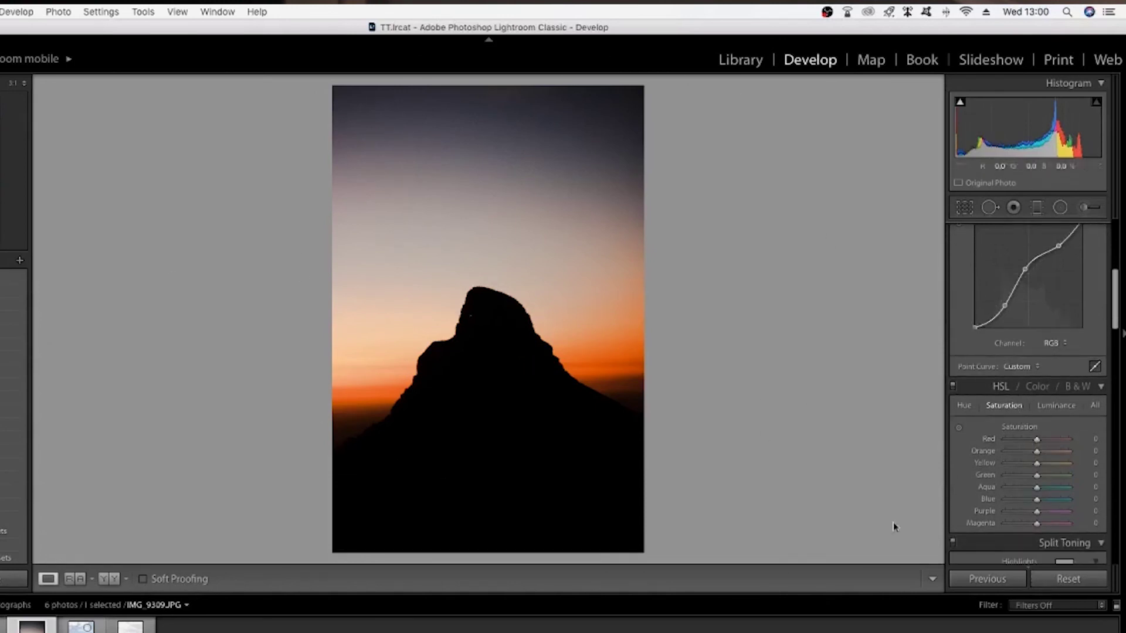
Set the sunset photo's Vibrance to +19, try Saturation at +28 and undo that Saturation change.
scroll(1037, 446, "up", 5)
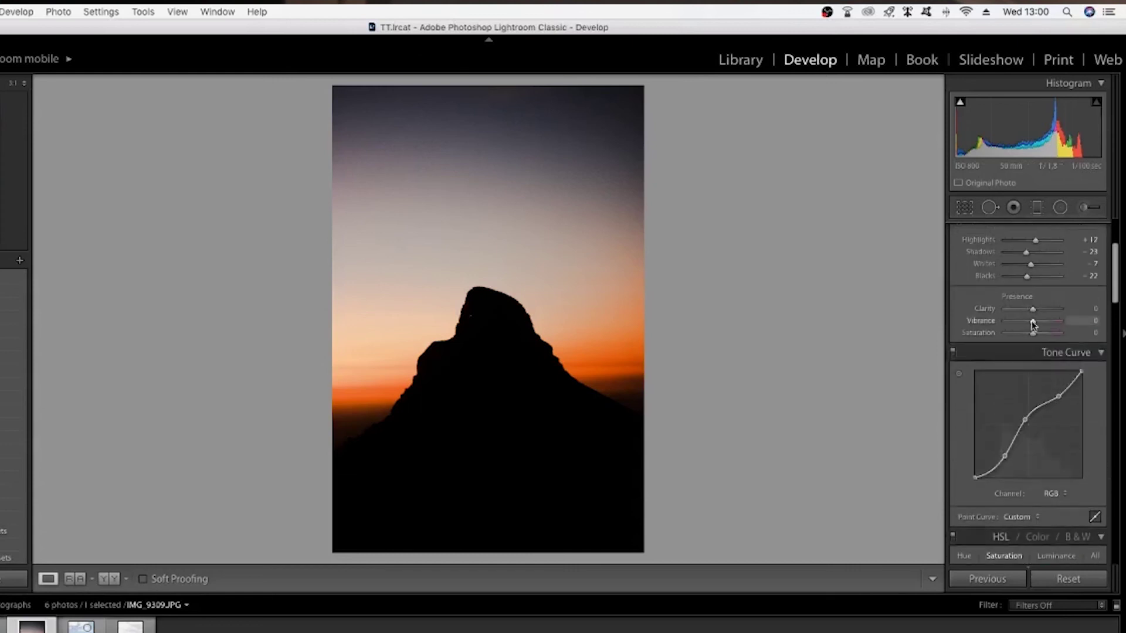
left_click_drag(1034, 335, 1041, 336)
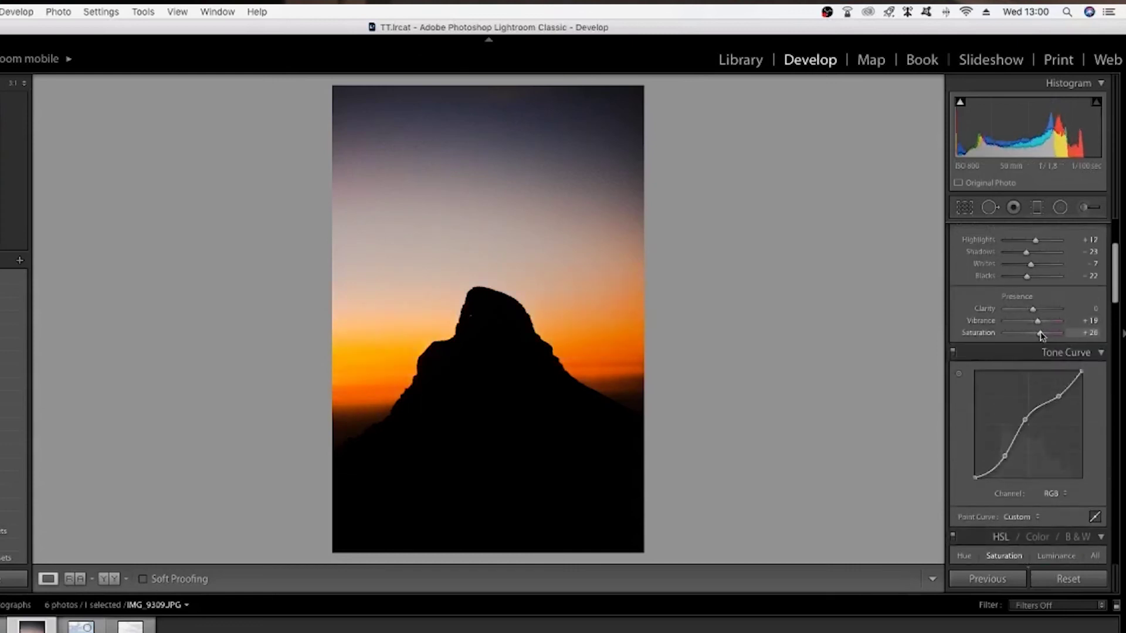
key("super+z")
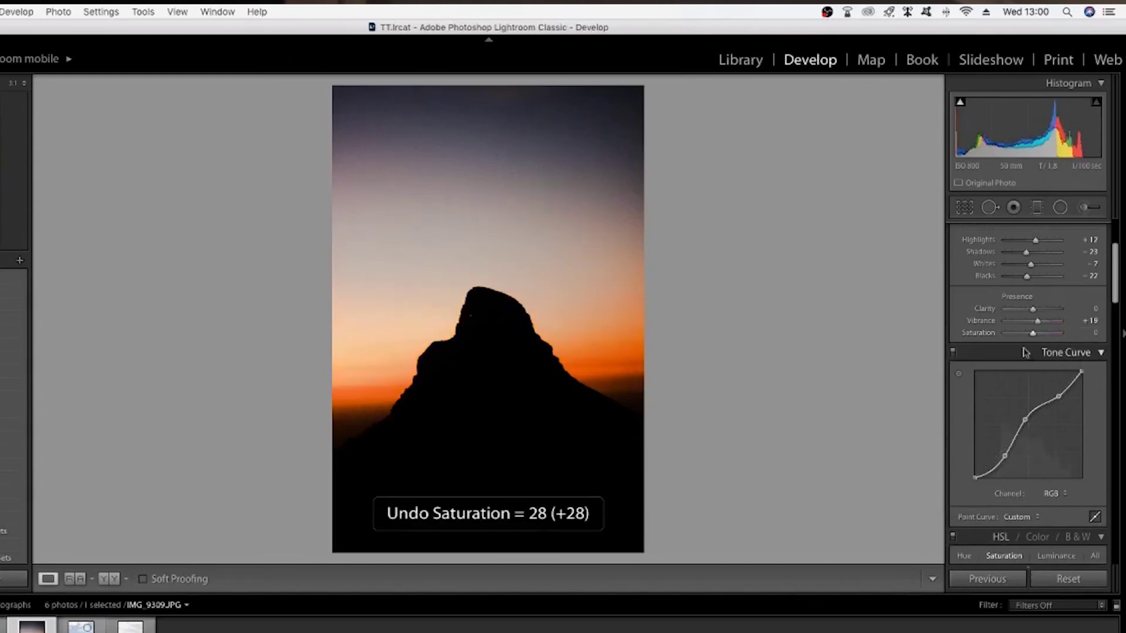
Set the sunset photo's HSL saturation to Red +32, Orange +7, Yellow +7, Blue +27, Purple +11 and Magenta +5.
scroll(1025, 352, "down", 5)
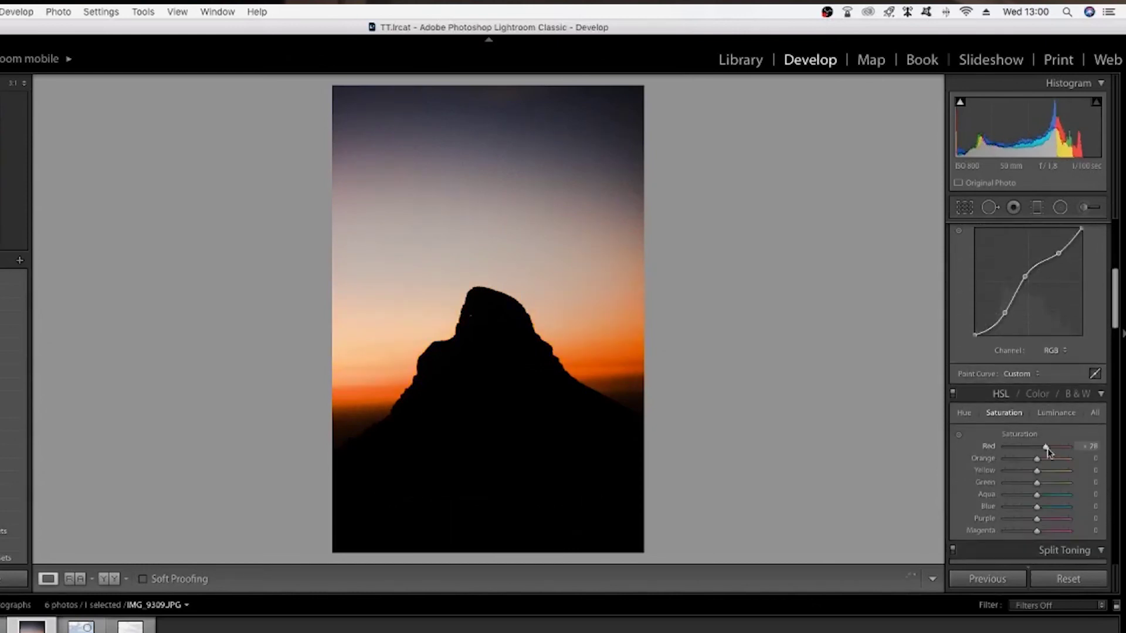
left_click_drag(1036, 461, 1042, 464)
scroll(1041, 480, "down", 1)
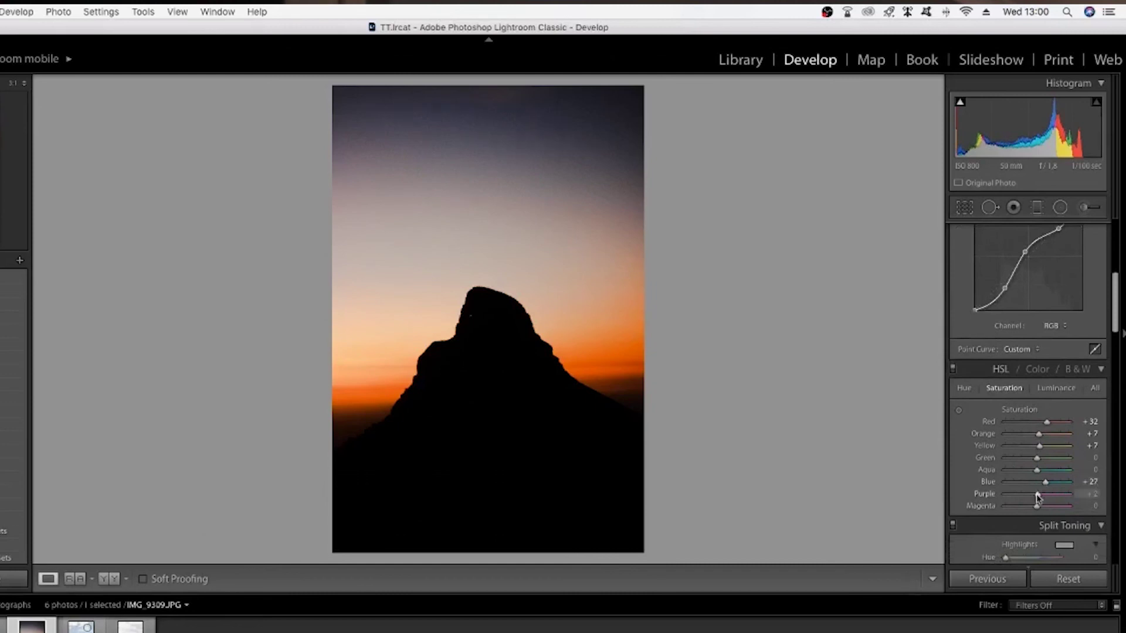
left_click_drag(1039, 502, 1037, 510)
Show the sunset photo in the before/after view and set its Blacks to −31 and Contrast to +25.
key("y")
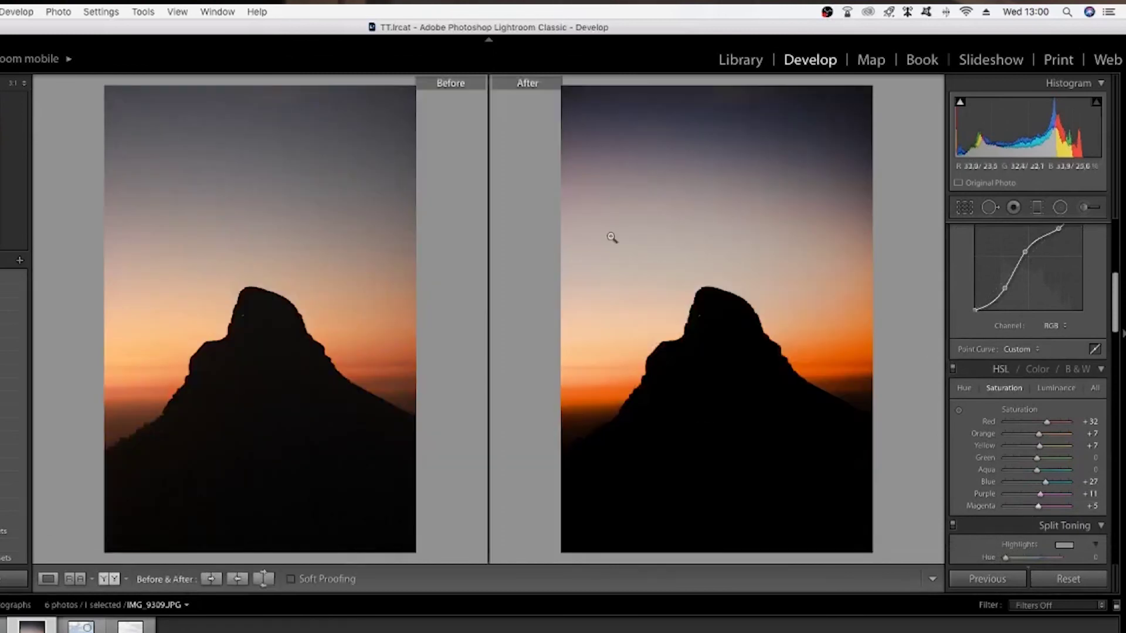
scroll(1050, 354, "up", 10)
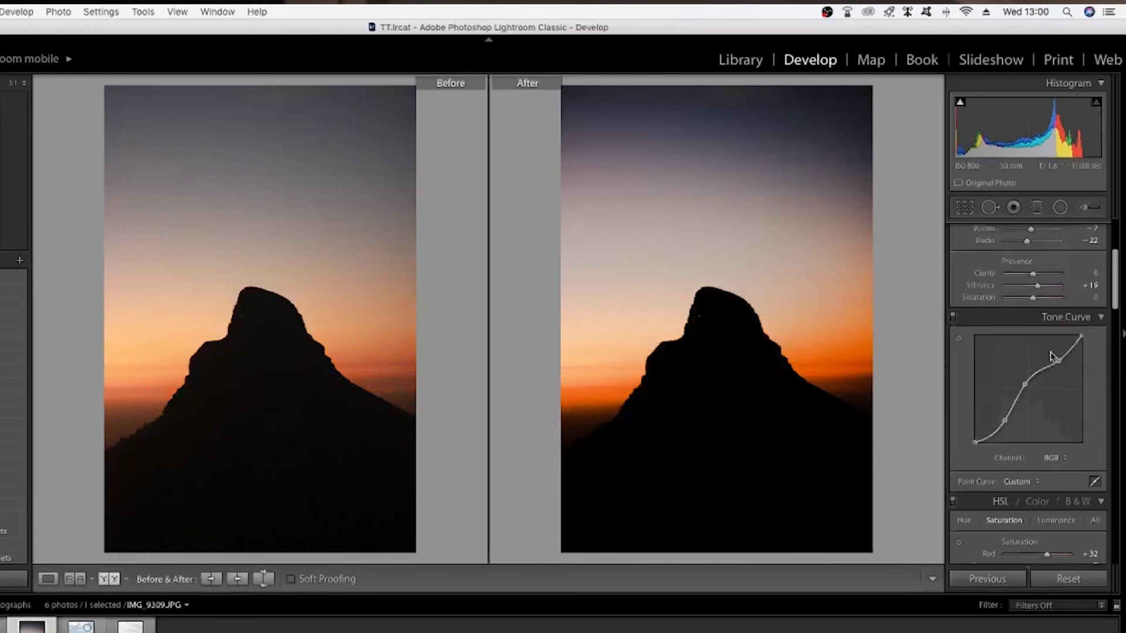
left_click_drag(1026, 374, 1023, 373)
left_click_drag(1037, 317, 1039, 317)
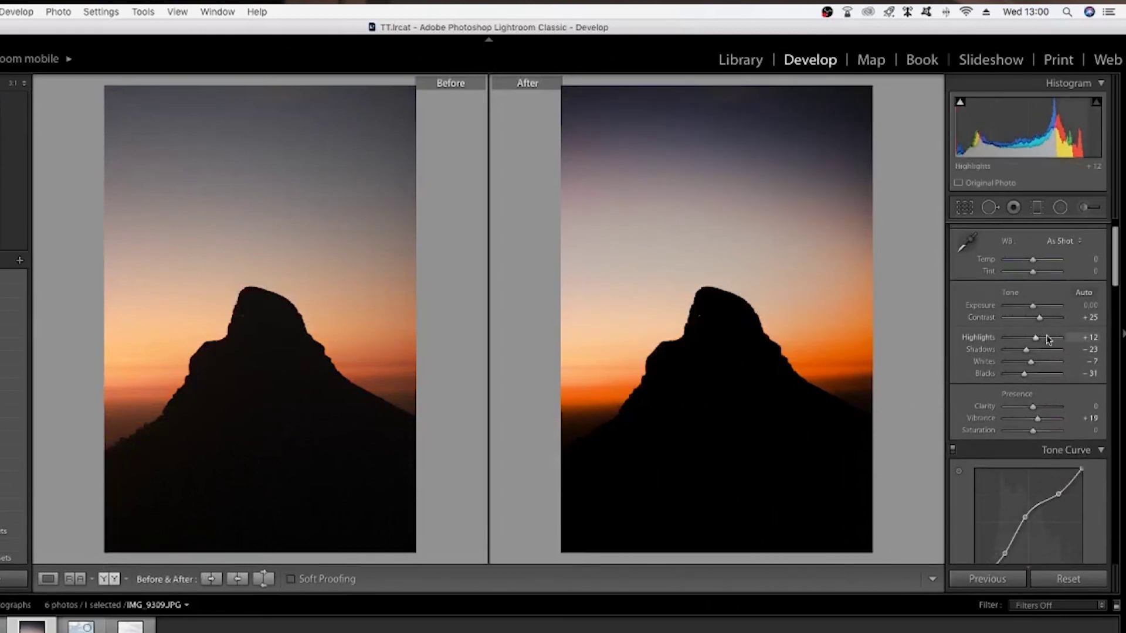